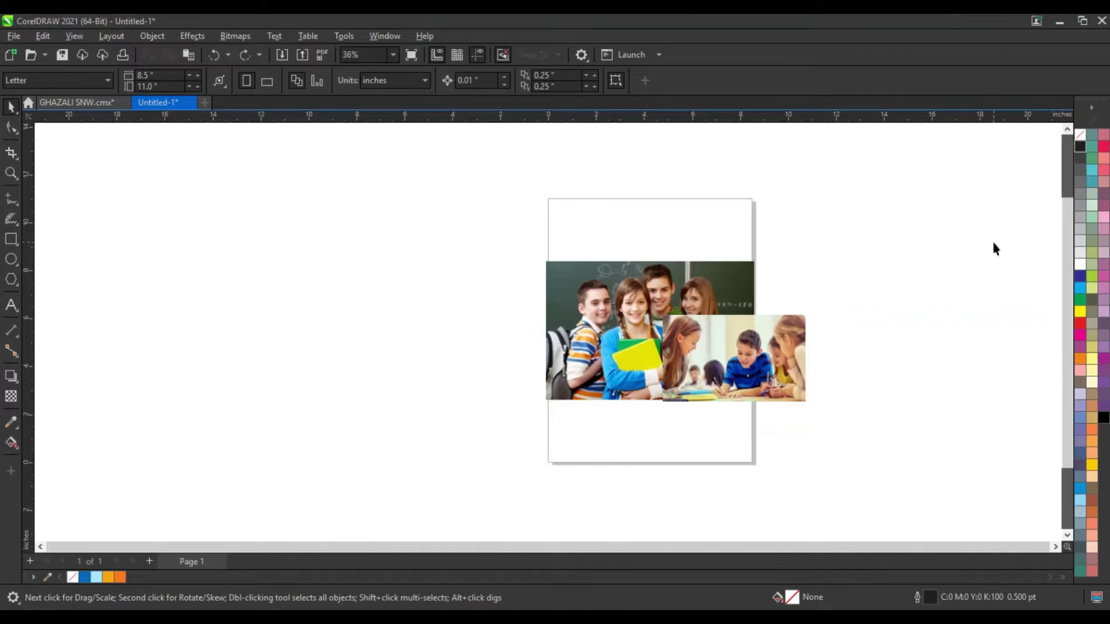
Move the second photo below the first and draw a roughly 16 by 9 inch banner rectangle
{"action": "left_click_drag", "start_coordinate": [742, 380], "coordinate": [630, 465]}
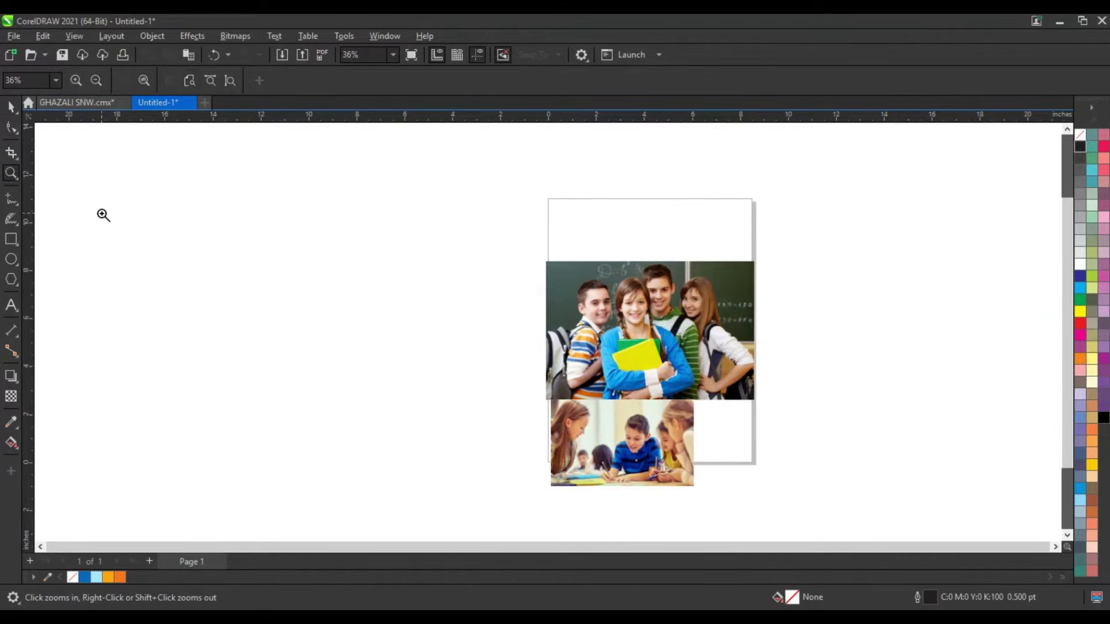
{"action": "scroll", "coordinate": [551, 443], "scroll_direction": "up", "scroll_amount": 2}
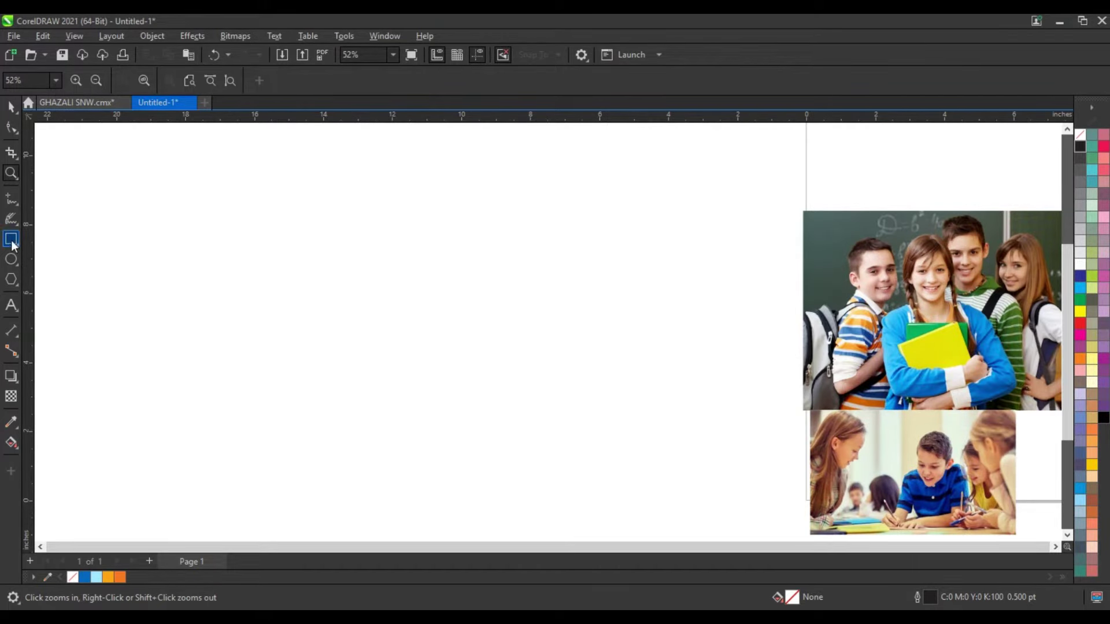
{"action": "left_click", "coordinate": [12, 243]}
{"action": "mouse_move", "coordinate": [148, 193]}
{"action": "left_mouse_down"}
{"action": "mouse_move", "coordinate": [692, 480]}
{"action": "mouse_move", "coordinate": [700, 504]}
{"action": "left_mouse_up"}
{"action": "left_click", "coordinate": [10, 106]}
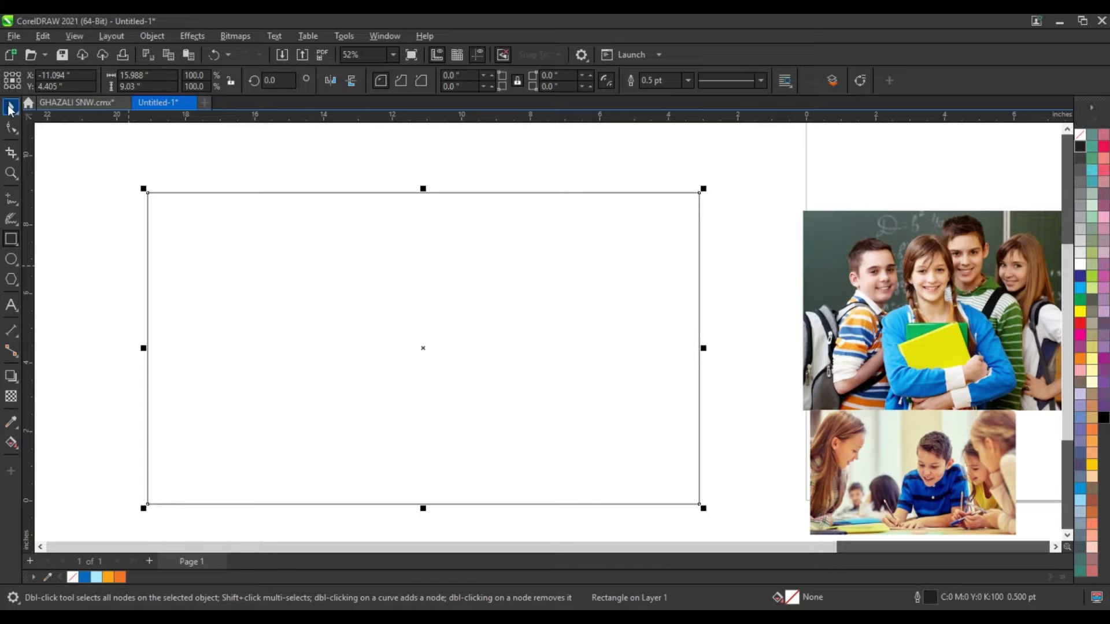
{"action": "left_click", "coordinate": [52, 206]}
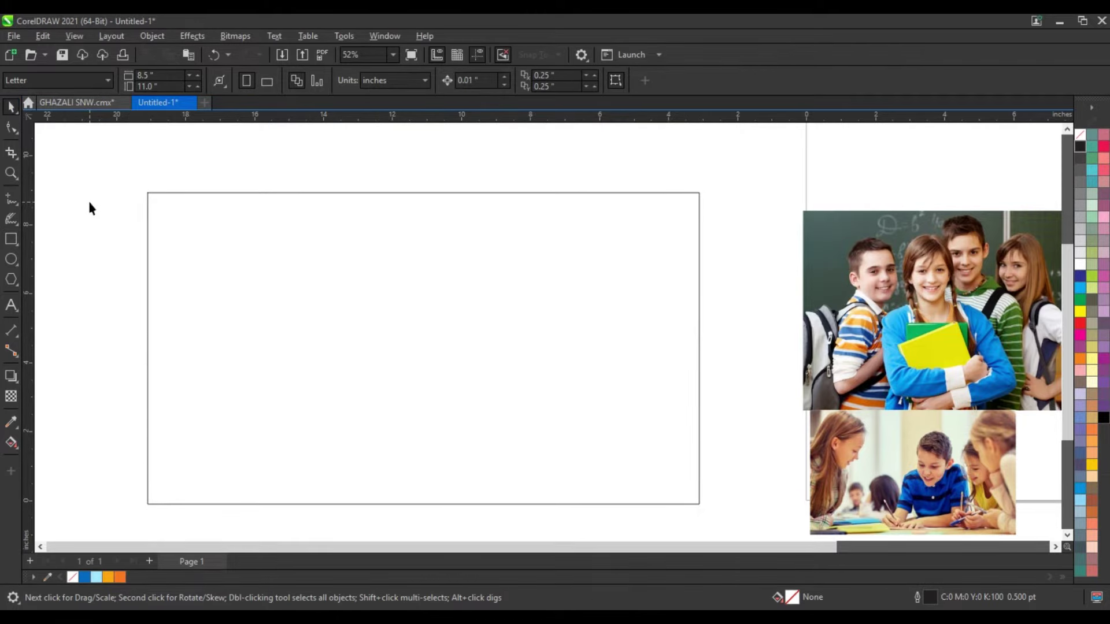
Draw a circle inside the rectangle with a 4.0 pt outline and convert it to curves
{"action": "left_click", "coordinate": [10, 261]}
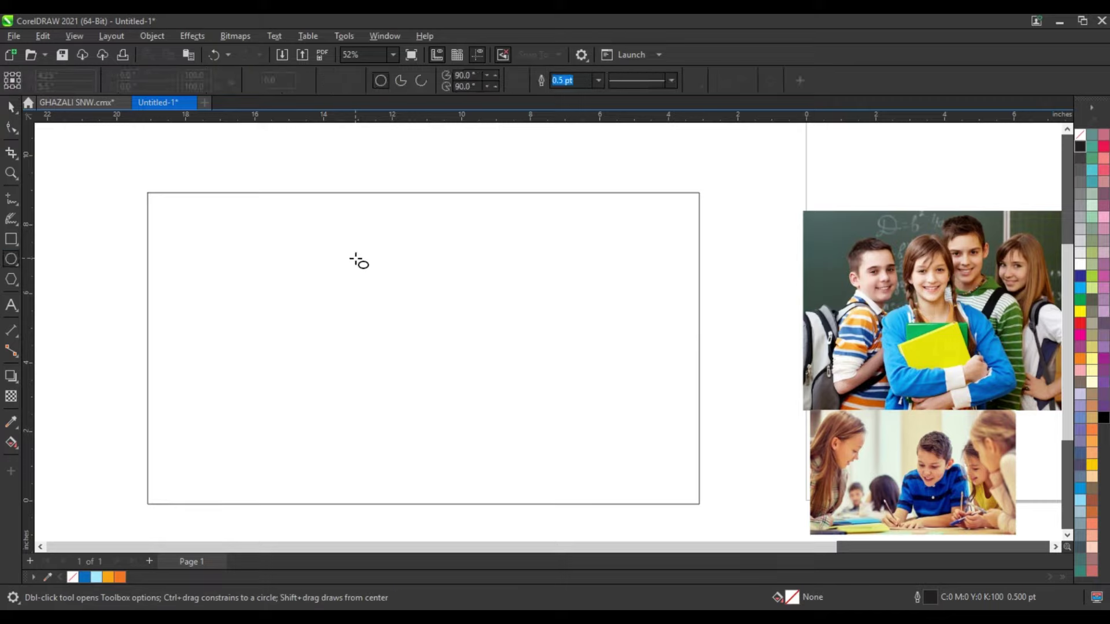
{"action": "left_click_drag", "start_coordinate": [354, 256], "coordinate": [461, 450]}
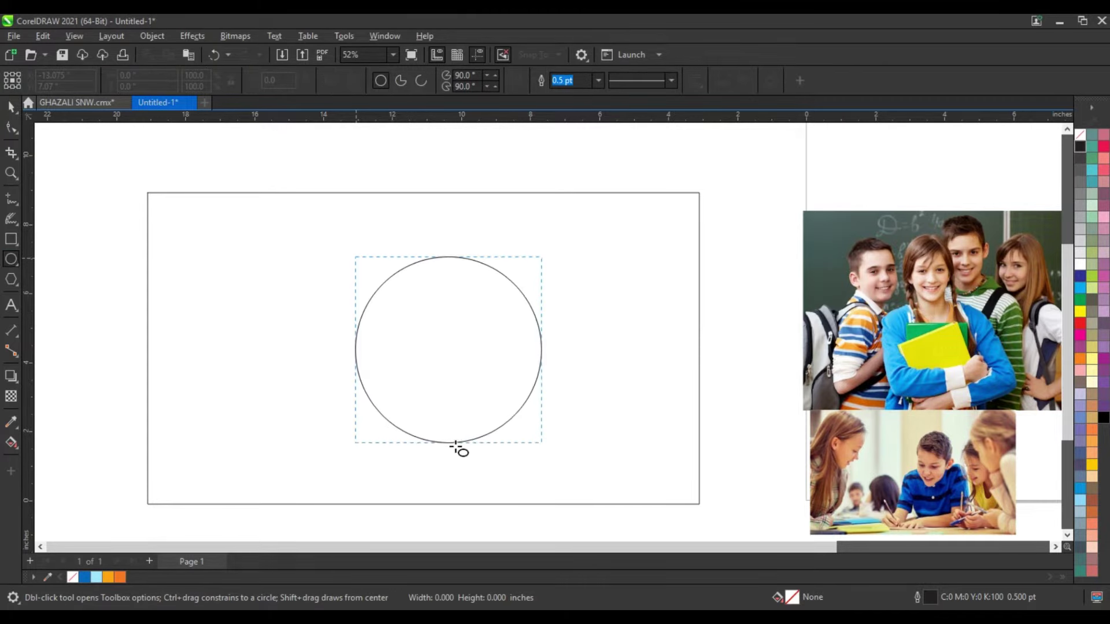
{"action": "left_click", "coordinate": [598, 80]}
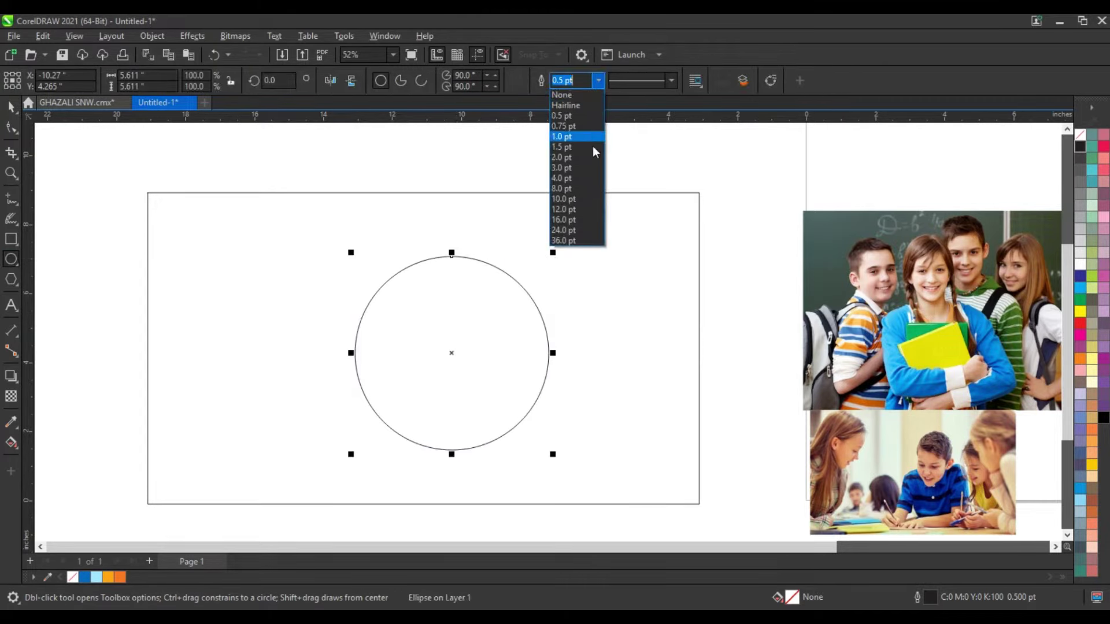
{"action": "left_click", "coordinate": [584, 174]}
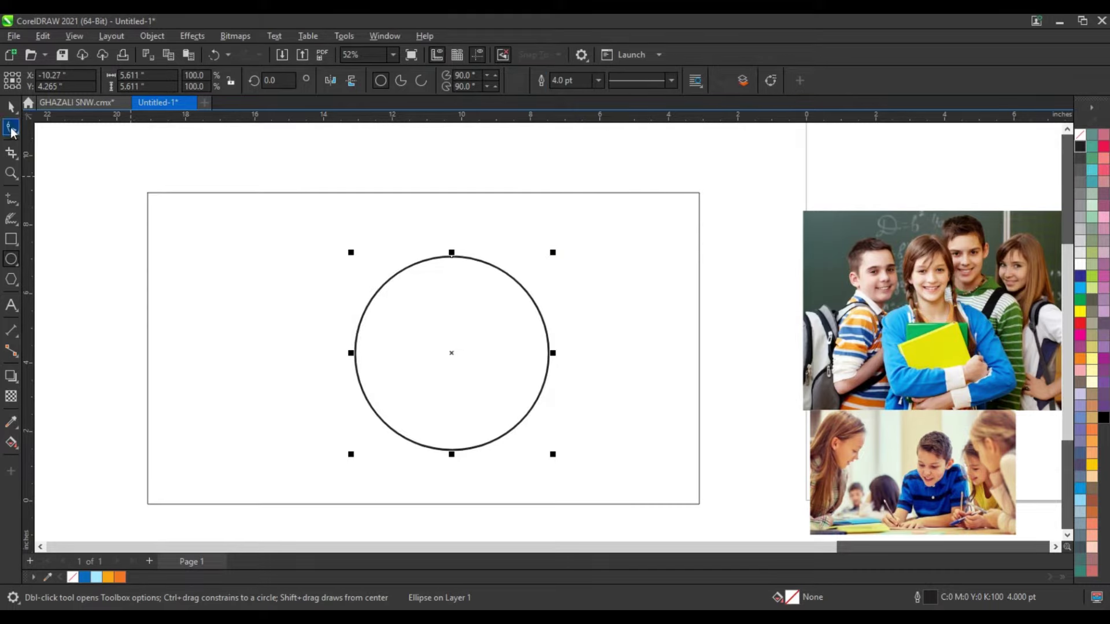
{"action": "left_click", "coordinate": [11, 128]}
{"action": "left_click", "coordinate": [156, 36]}
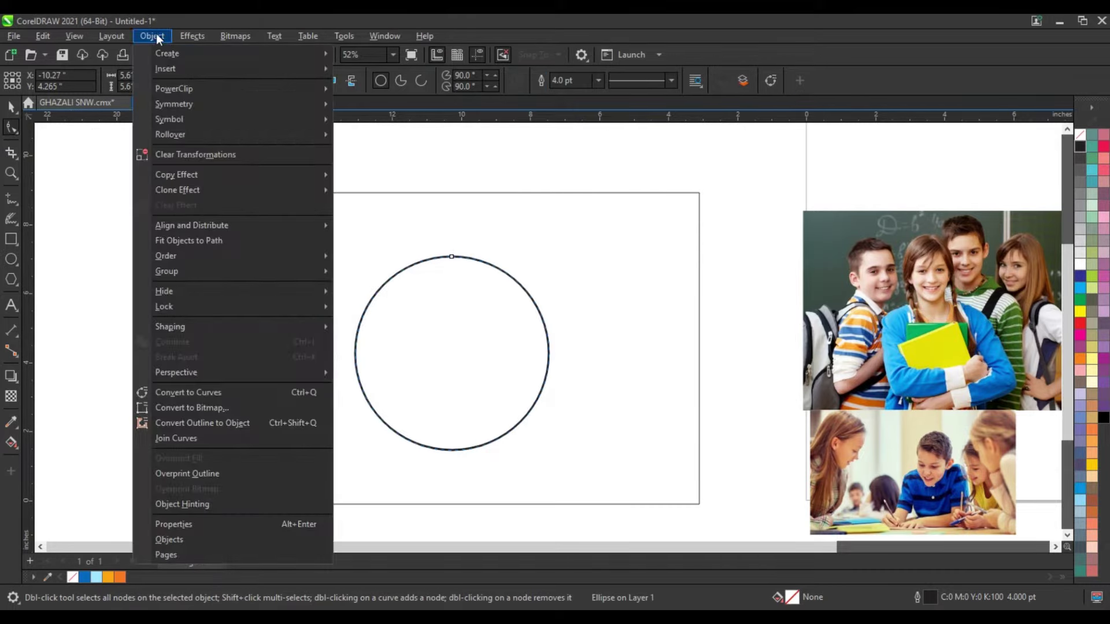
{"action": "left_click", "coordinate": [241, 391]}
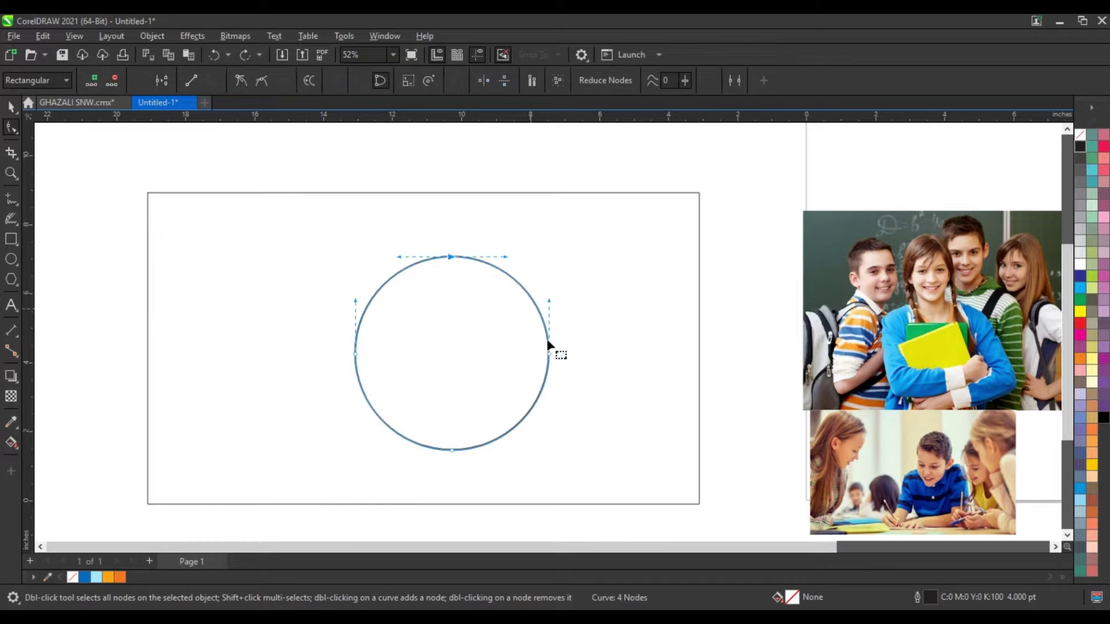
Pull out the curve's right side, then move the blob up-right and enlarge it slightly
{"action": "left_click_drag", "start_coordinate": [551, 355], "coordinate": [538, 319]}
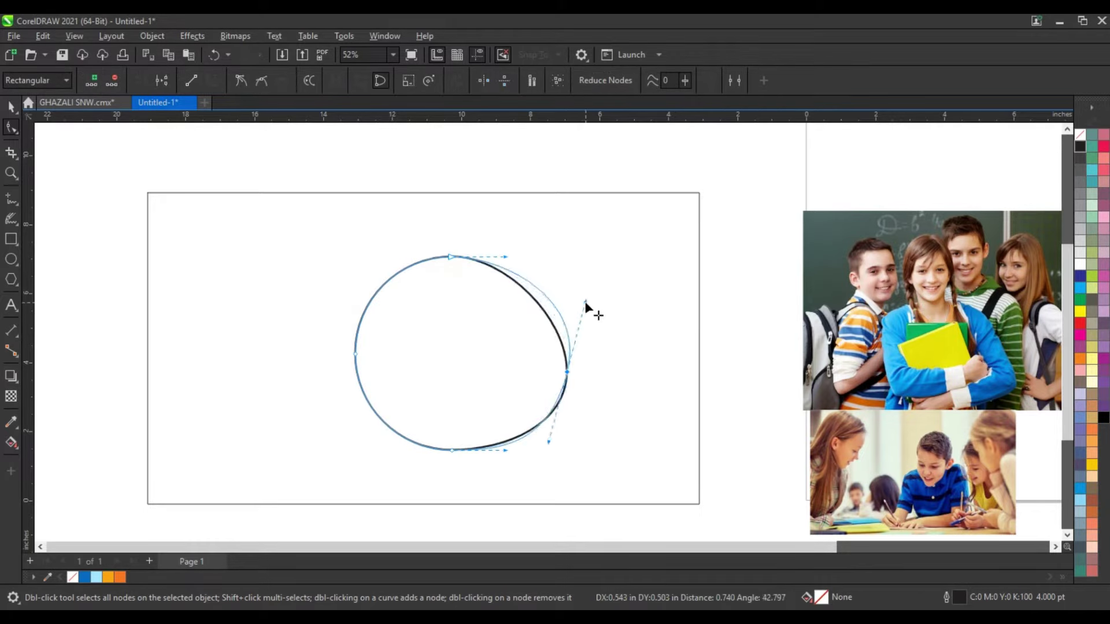
{"action": "key", "text": "space"}
{"action": "left_click_drag", "start_coordinate": [572, 448], "coordinate": [565, 295]}
{"action": "left_click_drag", "start_coordinate": [645, 377], "coordinate": [654, 386]}
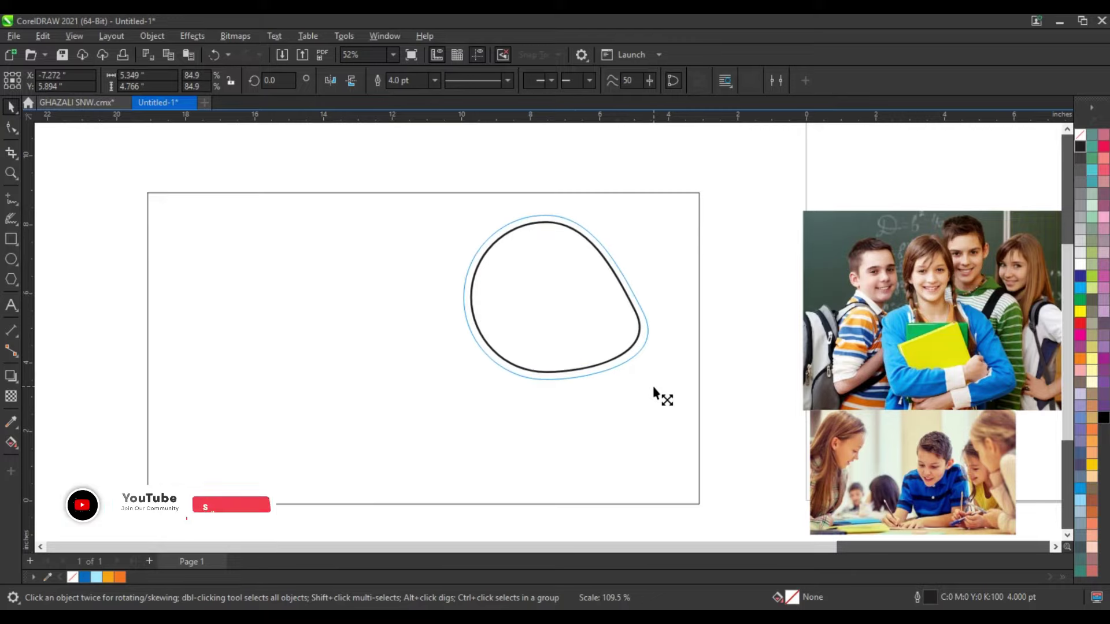
{"action": "left_click_drag", "start_coordinate": [560, 319], "coordinate": [550, 306]}
{"action": "left_click_drag", "start_coordinate": [641, 370], "coordinate": [648, 382]}
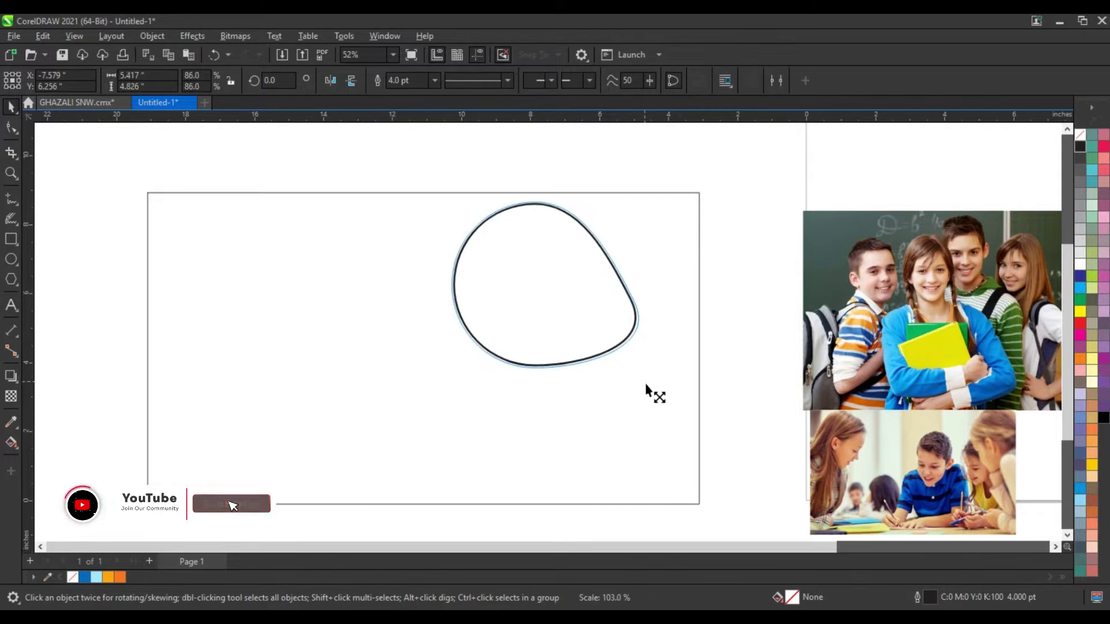
Reshape the blob's bottom, left and upper-left edges, then place a duplicate lower-right
{"action": "key", "text": "space"}
{"action": "left_click_drag", "start_coordinate": [581, 365], "coordinate": [573, 337]}
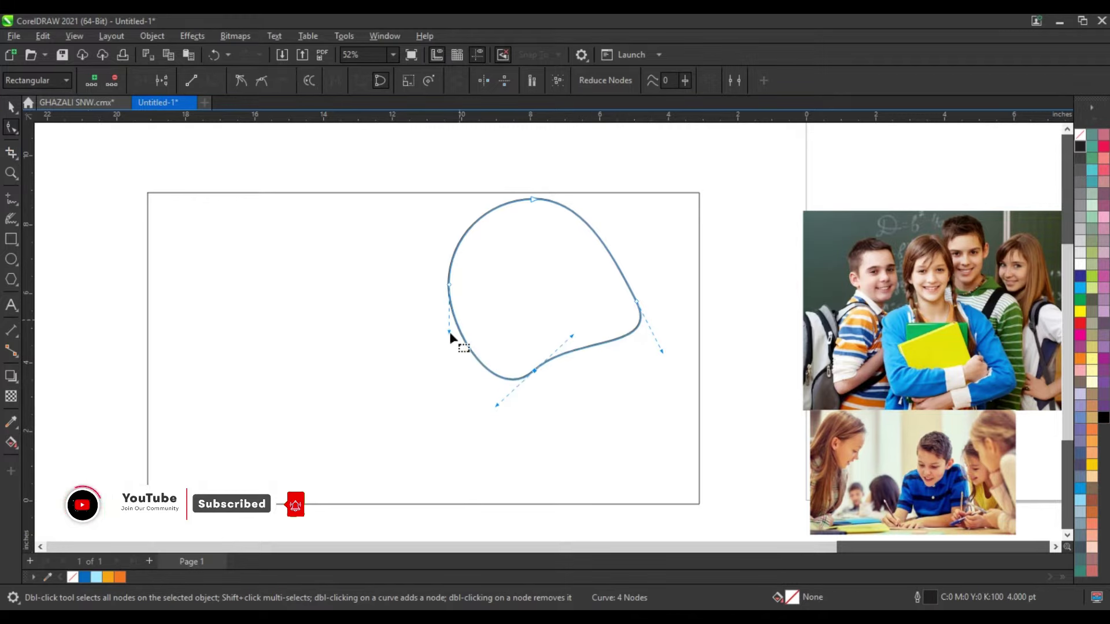
{"action": "left_click_drag", "start_coordinate": [450, 337], "coordinate": [425, 327]}
{"action": "mouse_move", "coordinate": [446, 235]}
{"action": "left_mouse_down"}
{"action": "mouse_move", "coordinate": [451, 254]}
{"action": "mouse_move", "coordinate": [526, 260]}
{"action": "left_mouse_up"}
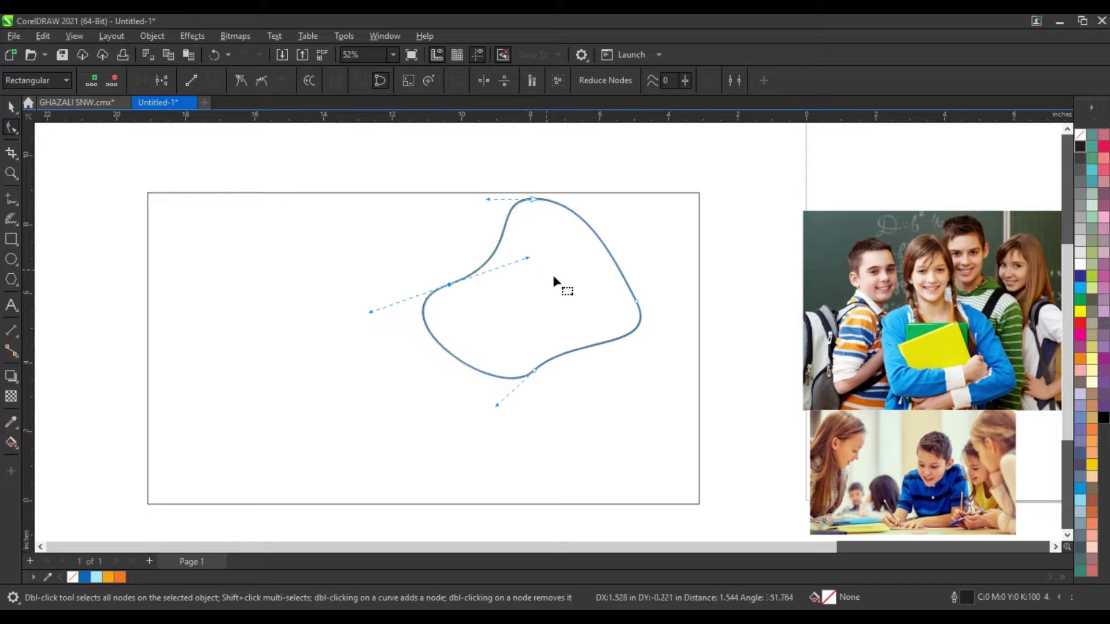
{"action": "key", "text": "space"}
{"action": "left_click_drag", "start_coordinate": [572, 332], "coordinate": [627, 488]}
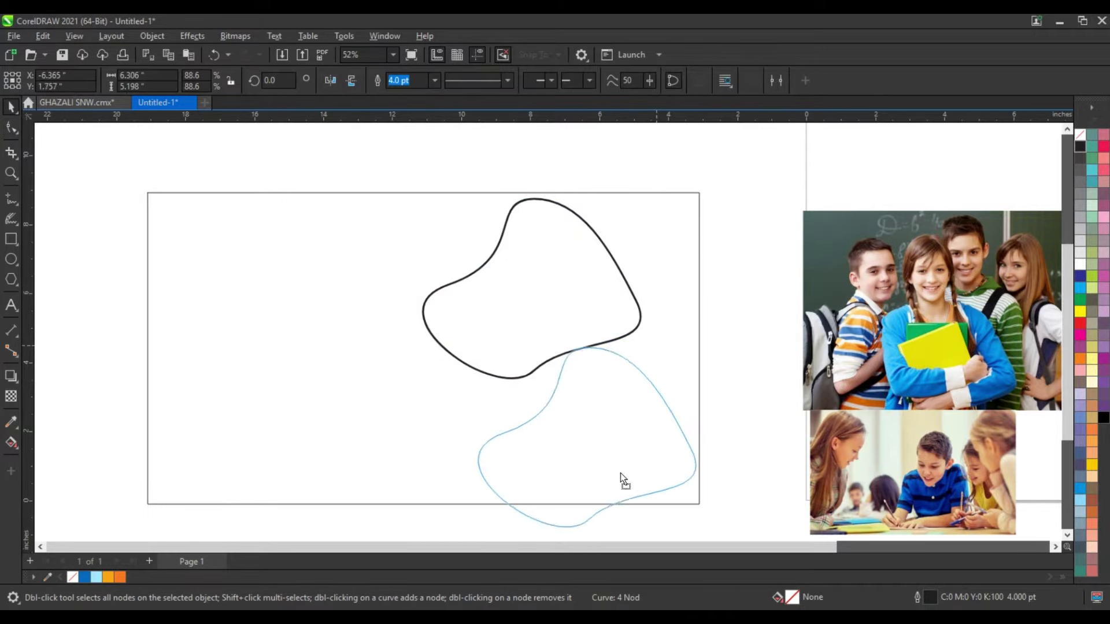
Rotate the duplicate blob, enlarge it and shift it right
{"action": "left_click", "coordinate": [637, 396]}
{"action": "mouse_move", "coordinate": [699, 349]}
{"action": "left_mouse_down"}
{"action": "mouse_move", "coordinate": [737, 408]}
{"action": "mouse_move", "coordinate": [798, 362]}
{"action": "left_mouse_up"}
{"action": "left_click_drag", "start_coordinate": [643, 404], "coordinate": [648, 398]}
Add an outward contour around both the upper and the lower blob
{"action": "left_click", "coordinate": [638, 330]}
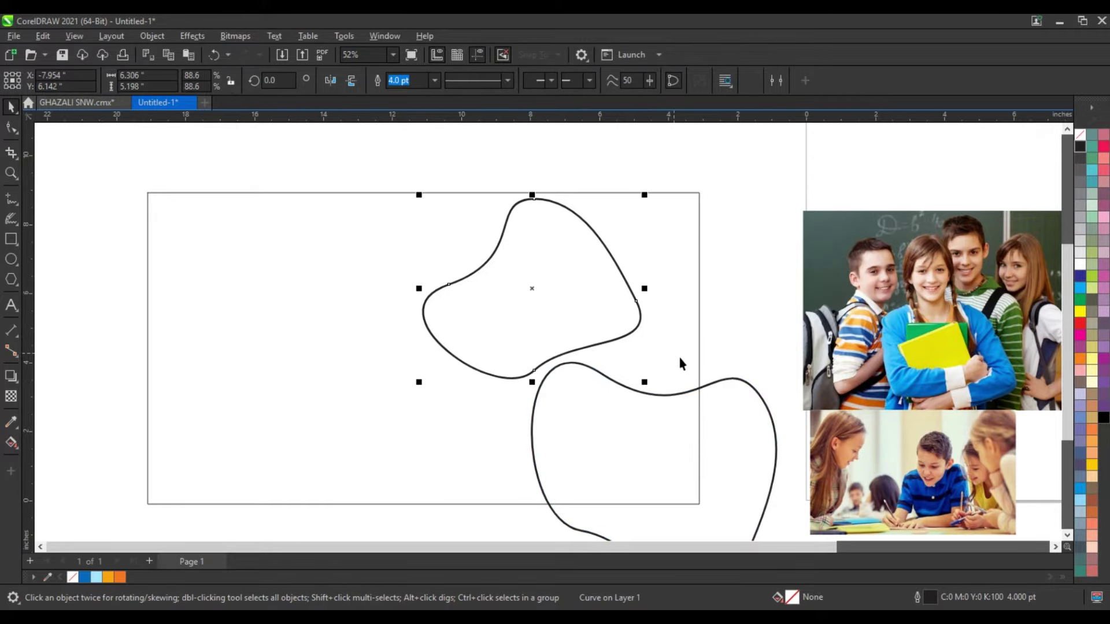
{"action": "left_click", "coordinate": [20, 389]}
{"action": "left_click", "coordinate": [75, 391]}
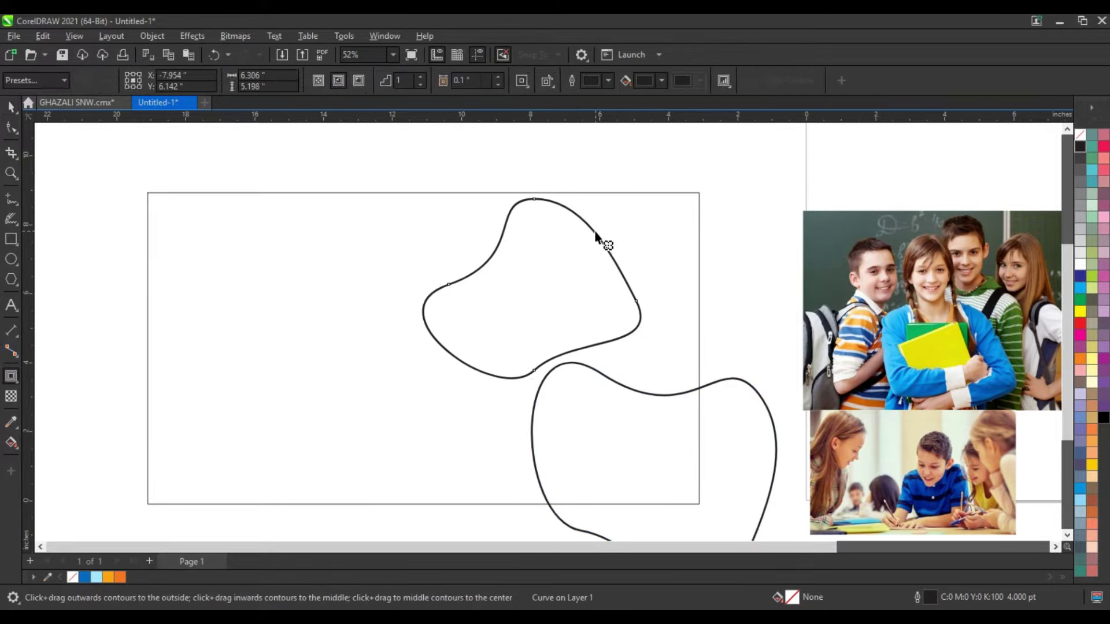
{"action": "left_click_drag", "start_coordinate": [604, 240], "coordinate": [665, 194]}
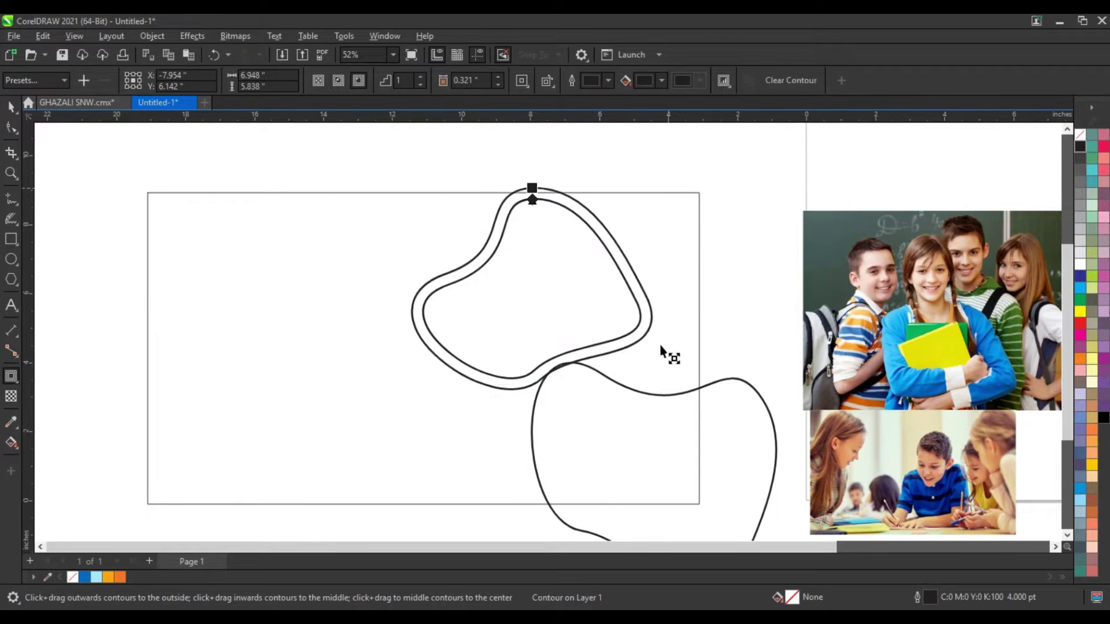
{"action": "left_click_drag", "start_coordinate": [665, 396], "coordinate": [693, 359]}
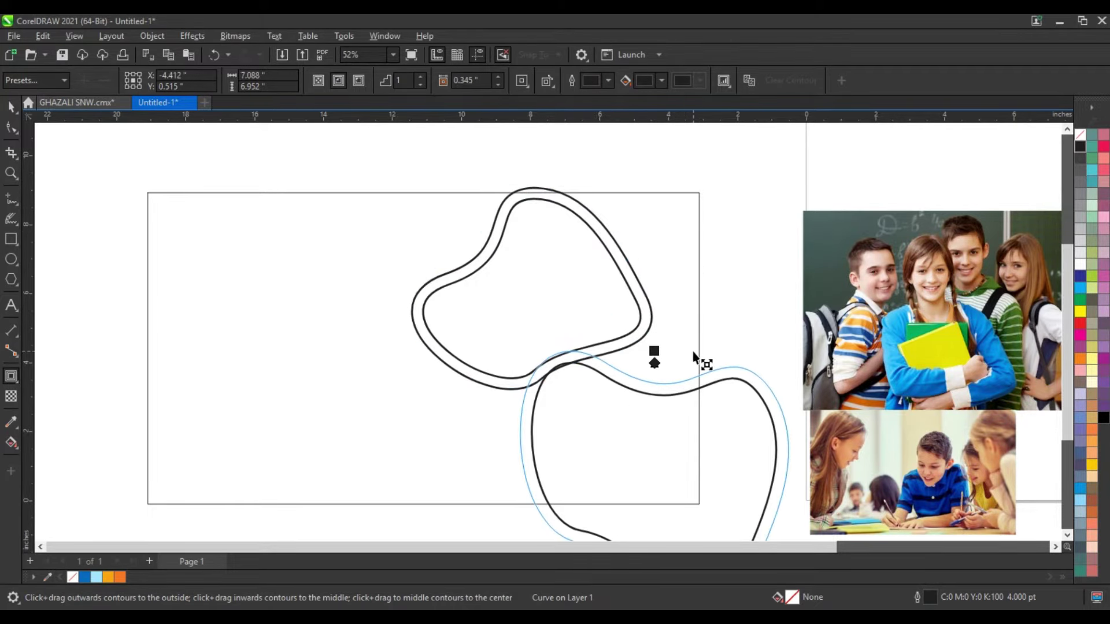
Split the contours off as separate shapes and select both contoured blobs
{"action": "left_click", "coordinate": [11, 107]}
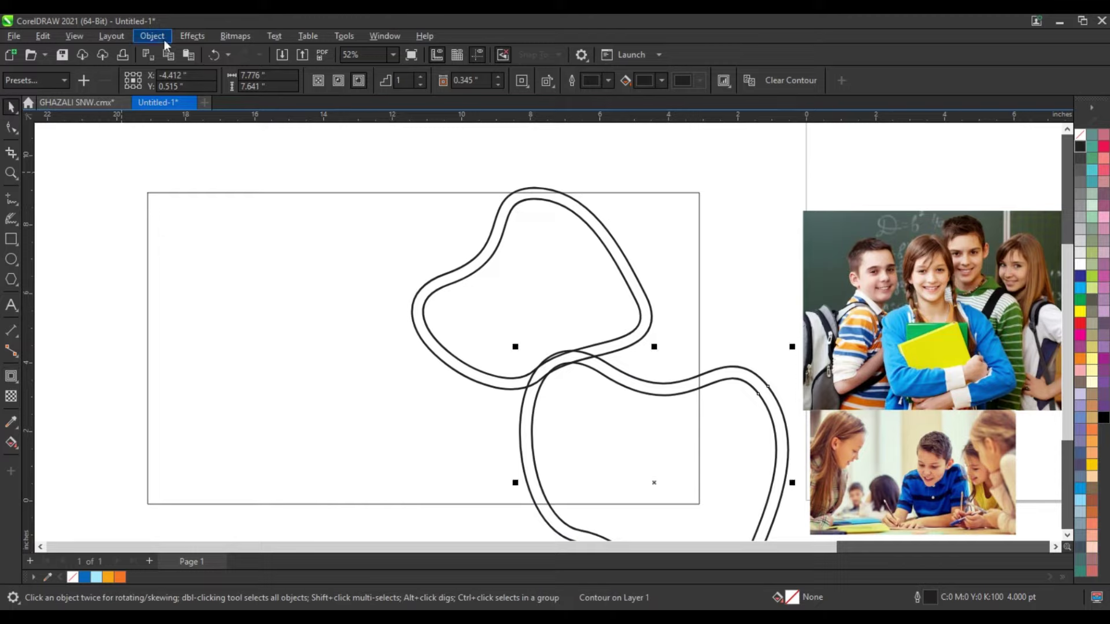
{"action": "left_click", "coordinate": [152, 36]}
{"action": "left_click", "coordinate": [111, 310]}
{"action": "key", "text": "Tab"}
{"action": "left_click", "coordinate": [152, 36]}
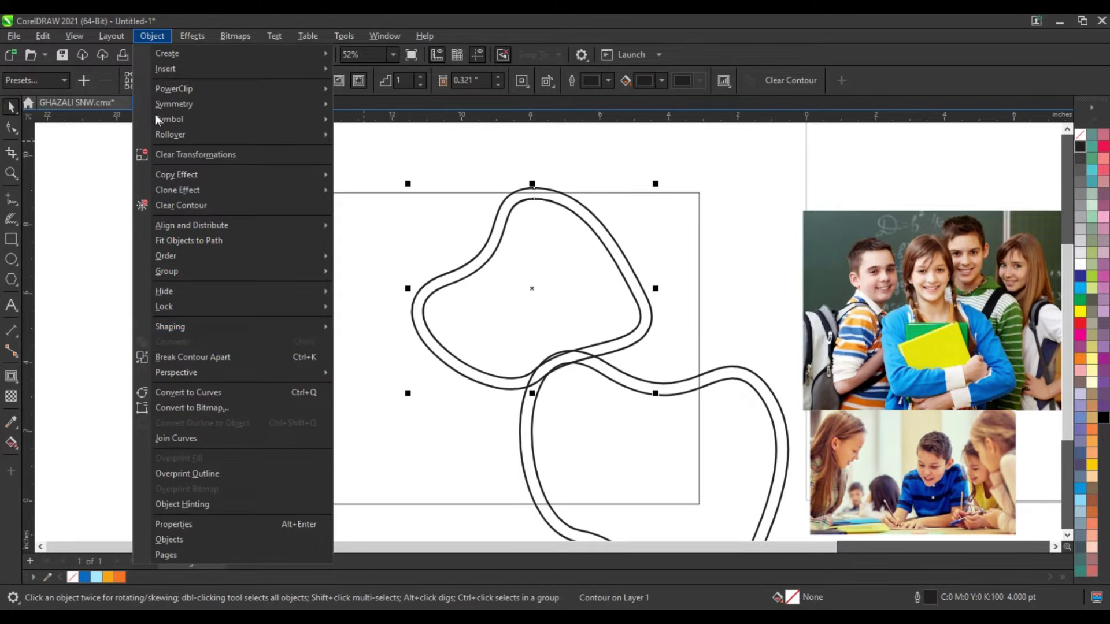
{"action": "left_click", "coordinate": [94, 282]}
{"action": "left_click", "coordinate": [615, 248]}
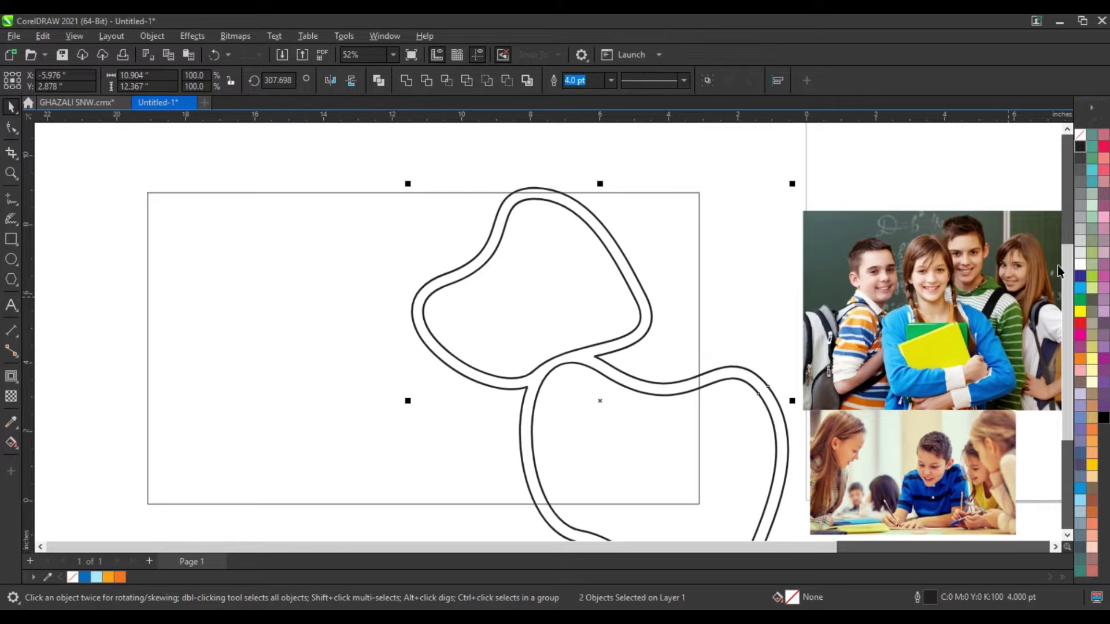
Colour the contour rings blue and remove the grey fill from the blob interiors
{"action": "left_click", "coordinate": [1079, 253]}
{"action": "key", "text": "ctrl+z"}
{"action": "left_click", "coordinate": [645, 314]}
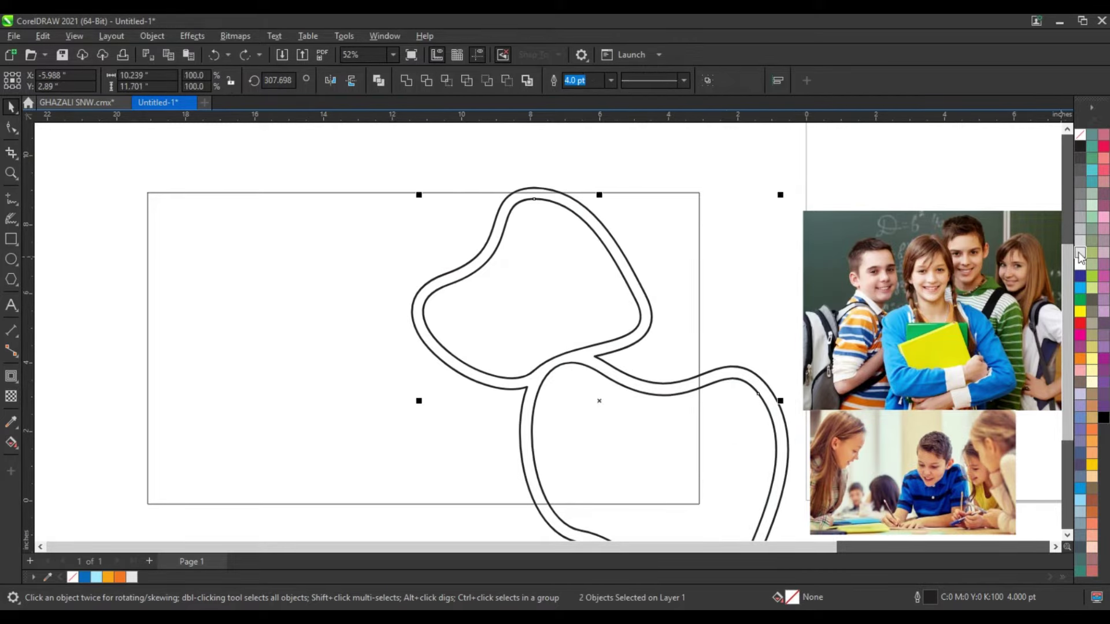
{"action": "key", "text": "ctrl+shift+z"}
{"action": "left_click", "coordinate": [85, 577]}
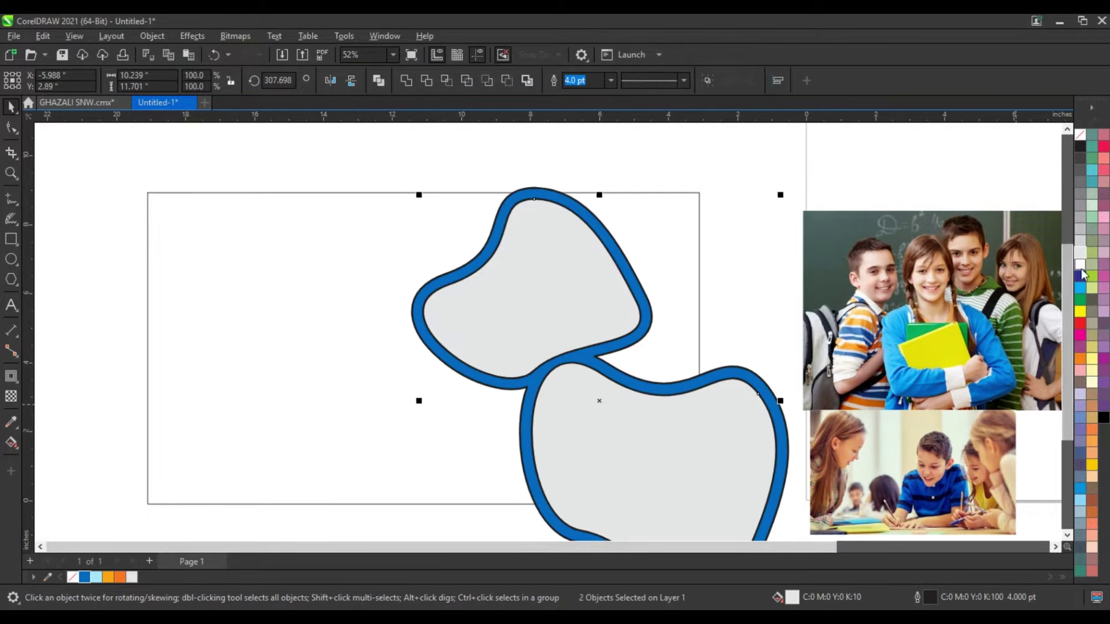
{"action": "key", "text": "ctrl+z"}
{"action": "left_click", "coordinate": [745, 169]}
PowerClip the students photo into the upper blob, enlarged to fill the shape
{"action": "left_click", "coordinate": [911, 349]}
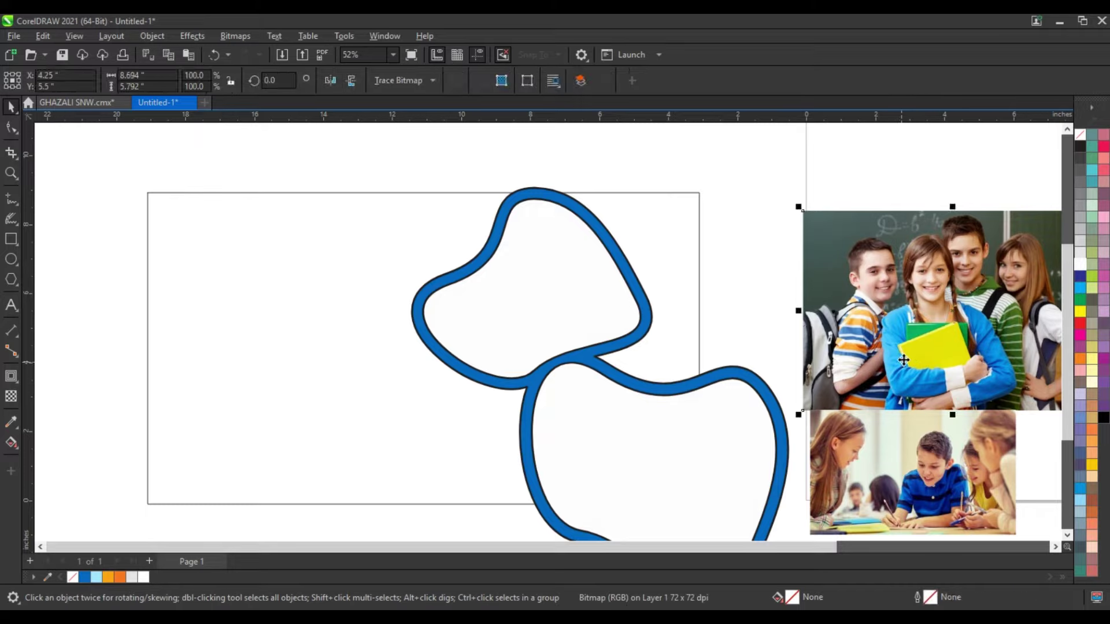
{"action": "left_click_drag", "start_coordinate": [911, 349], "coordinate": [531, 289]}
{"action": "left_click", "coordinate": [78, 142]}
{"action": "left_click_drag", "start_coordinate": [685, 191], "coordinate": [685, 192]}
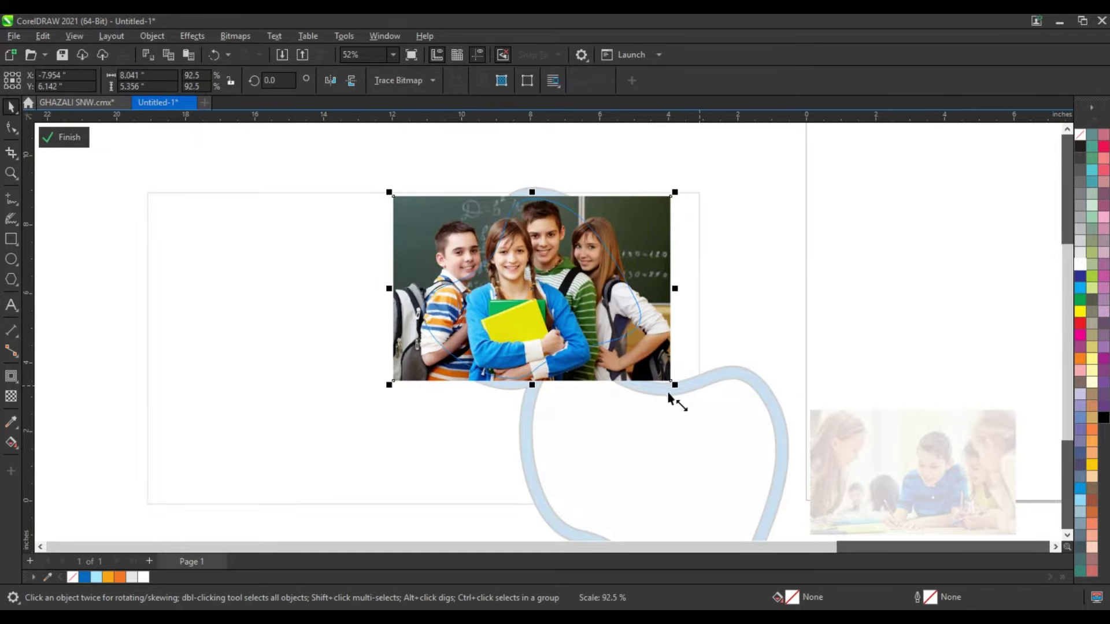
{"action": "left_click_drag", "start_coordinate": [673, 385], "coordinate": [712, 432]}
{"action": "left_click_drag", "start_coordinate": [721, 197], "coordinate": [731, 185]}
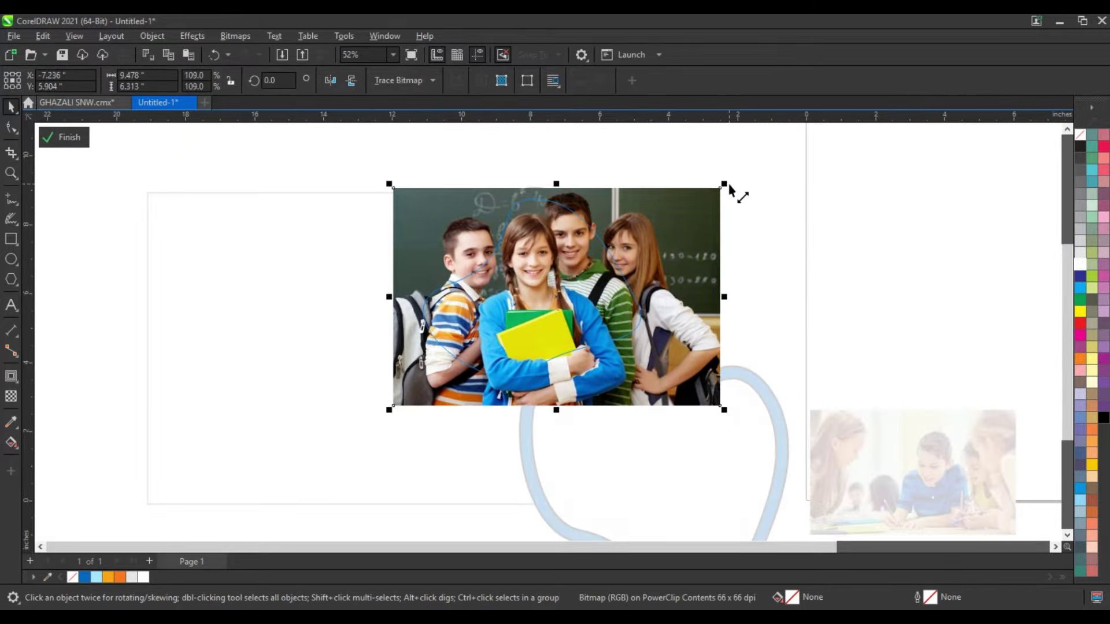
{"action": "left_click", "coordinate": [750, 163], "text": "ctrl"}
PowerClip the second photo into the lower blob, enlarged and shifted slightly left
{"action": "left_click_drag", "start_coordinate": [894, 431], "coordinate": [635, 441]}
{"action": "double_click", "coordinate": [635, 441]}
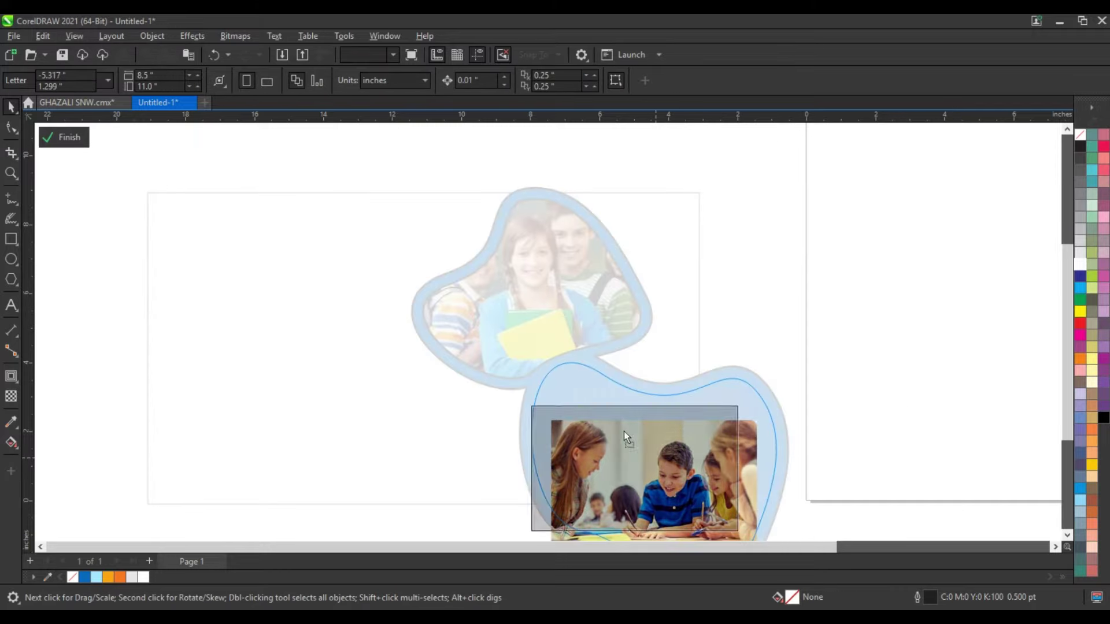
{"action": "left_click_drag", "start_coordinate": [551, 420], "coordinate": [442, 359]}
{"action": "left_click_drag", "start_coordinate": [697, 437], "coordinate": [690, 437]}
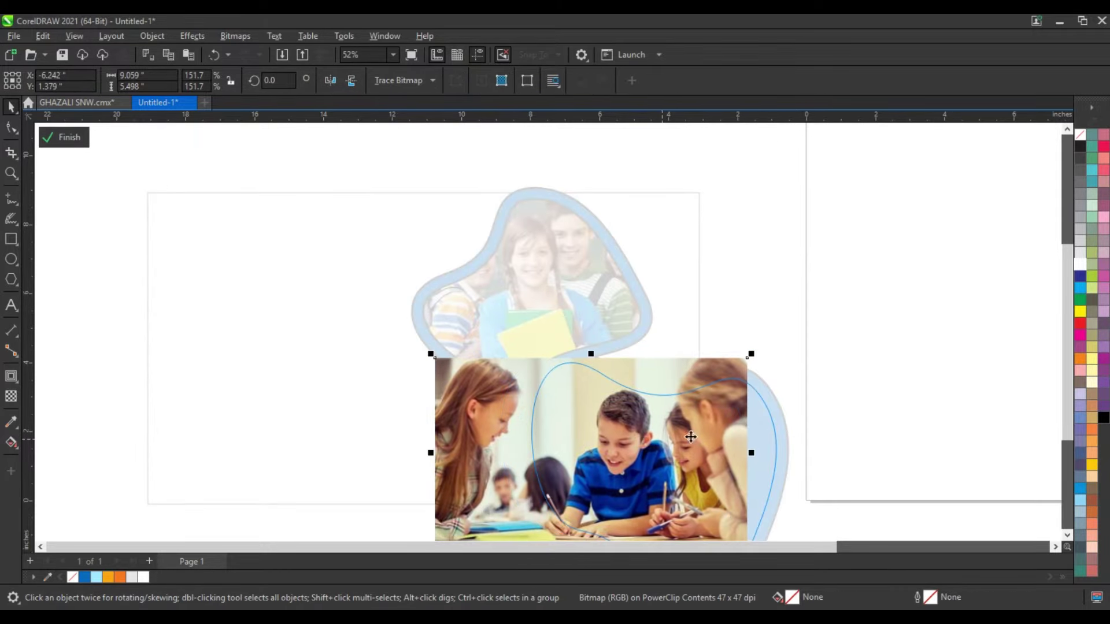
{"action": "left_click", "coordinate": [814, 374], "text": "ctrl"}
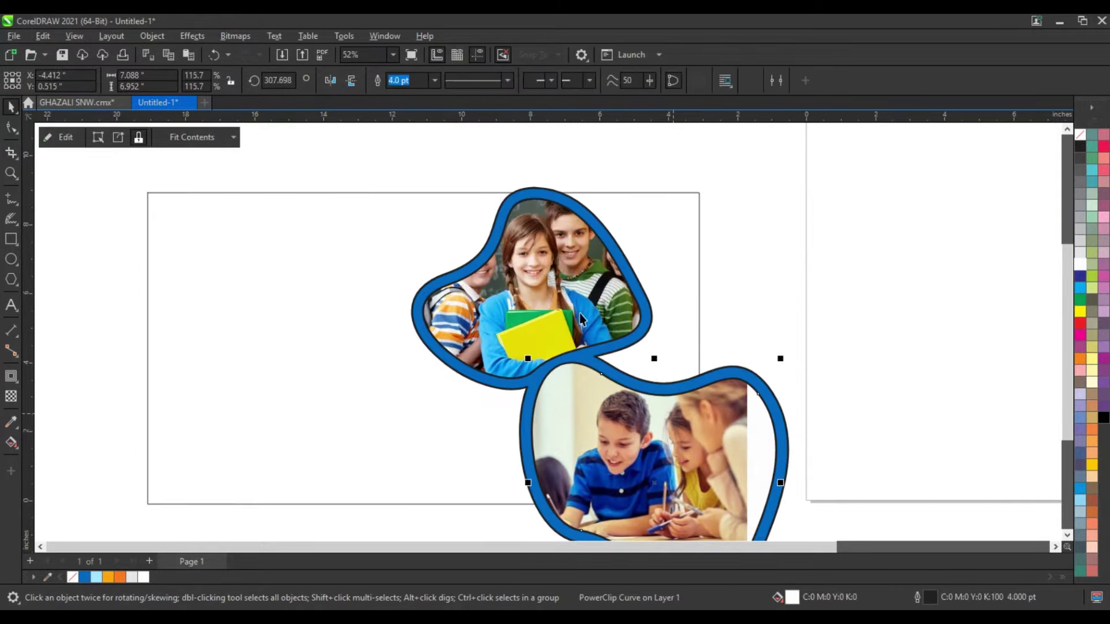
Give the blob frames a thicker 4 pt outline and recolour it blue
{"action": "key", "text": "ctrl+a"}
{"action": "right_click", "coordinate": [1079, 137]}
{"action": "left_click", "coordinate": [744, 266]}
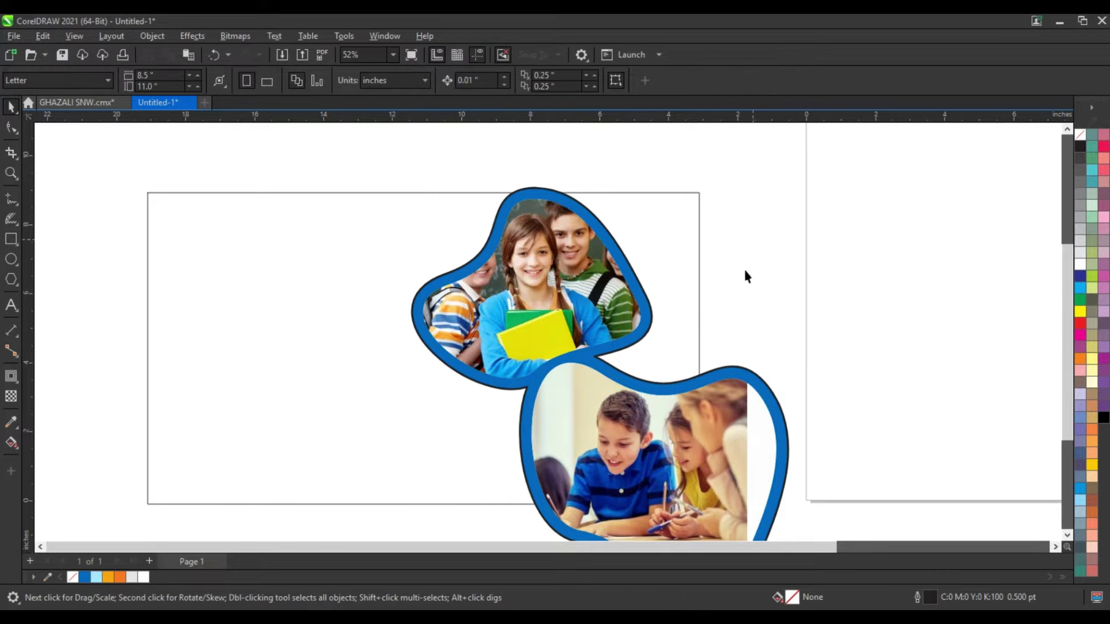
{"action": "right_click", "coordinate": [1078, 138]}
Zoom in on the banner page and draw a circle between the two photos
{"action": "left_click", "coordinate": [1067, 143]}
{"action": "left_click", "coordinate": [751, 188]}
{"action": "scroll", "coordinate": [771, 234], "scroll_direction": "down", "scroll_amount": 1}
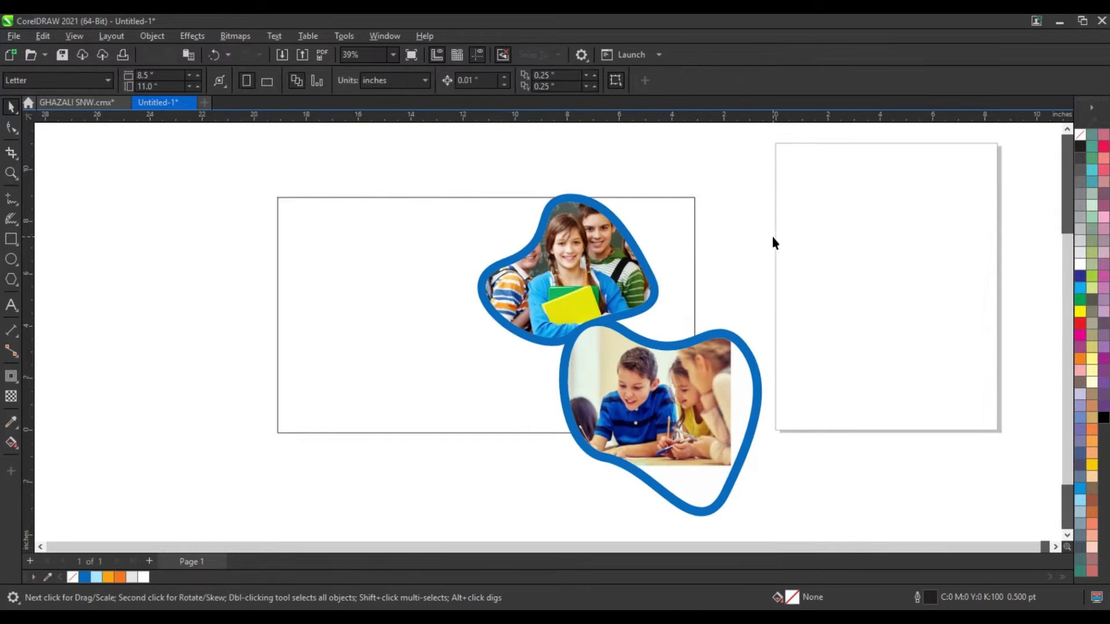
{"action": "left_click", "coordinate": [11, 172]}
{"action": "left_click_drag", "start_coordinate": [241, 168], "coordinate": [780, 465]}
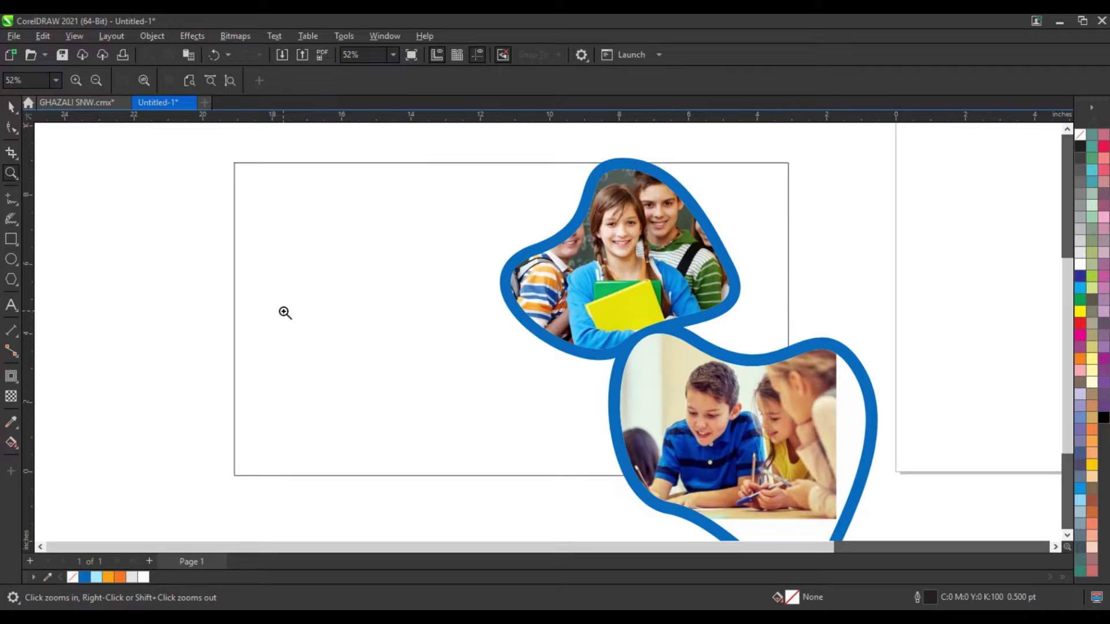
{"action": "left_click", "coordinate": [10, 259]}
{"action": "left_click_drag", "start_coordinate": [567, 323], "coordinate": [657, 414]}
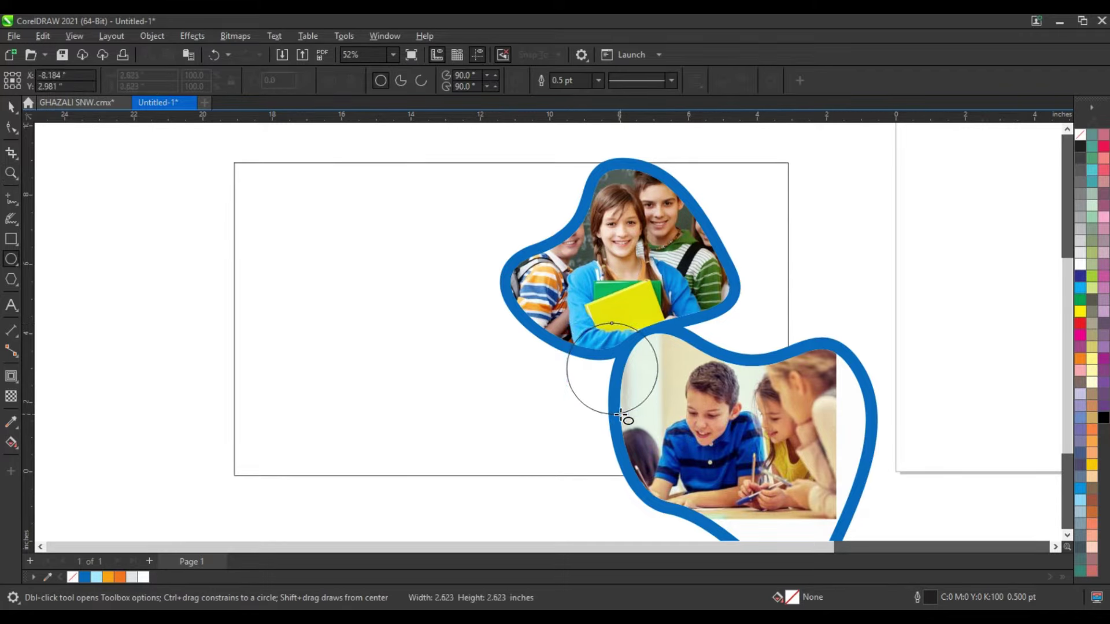
Scatter resized copies of the circle around the photo frames
{"action": "left_click", "coordinate": [10, 110]}
{"action": "left_click_drag", "start_coordinate": [611, 371], "coordinate": [611, 480]}
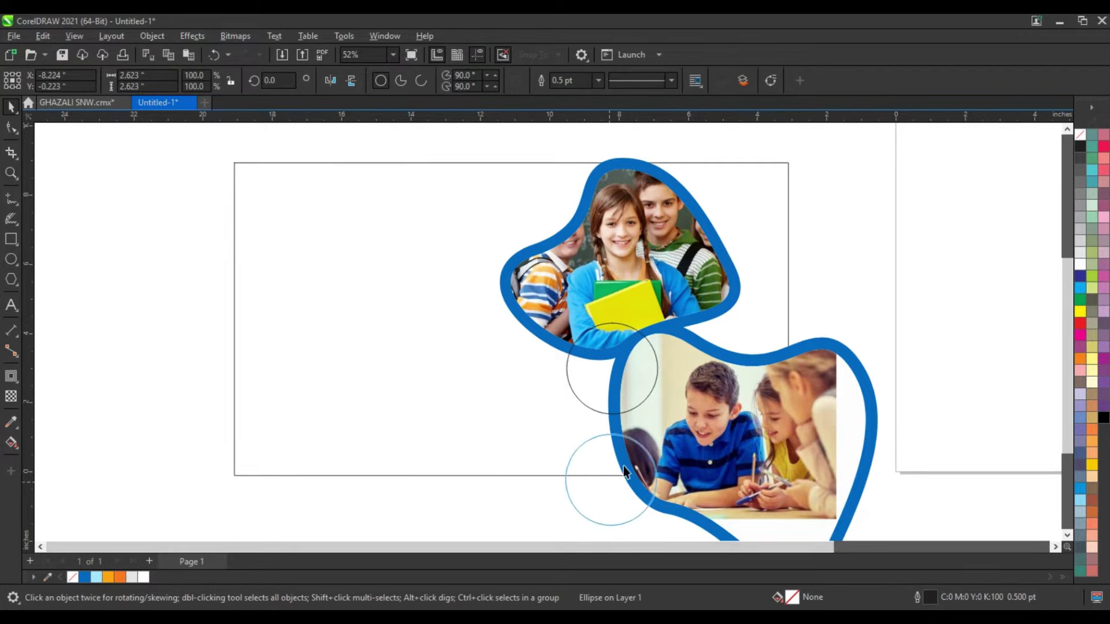
{"action": "left_click_drag", "start_coordinate": [662, 432], "coordinate": [647, 446], "text": "shift"}
{"action": "mouse_move", "coordinate": [610, 487]}
{"action": "left_mouse_down"}
{"action": "mouse_move", "coordinate": [704, 346]}
{"action": "mouse_move", "coordinate": [712, 360]}
{"action": "left_mouse_up"}
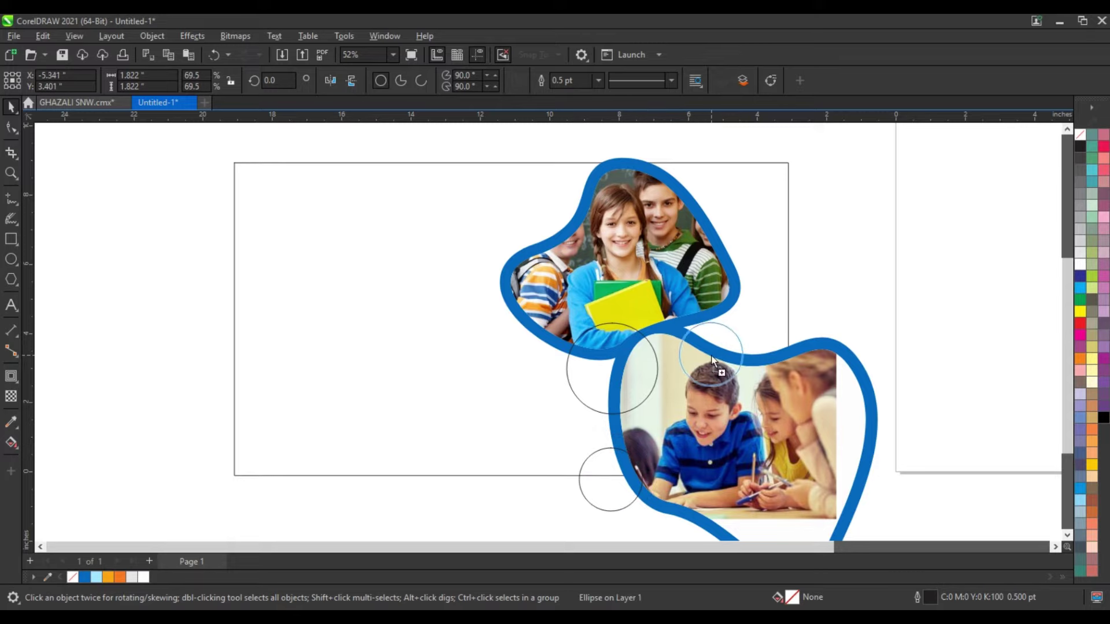
{"action": "left_click_drag", "start_coordinate": [729, 240], "coordinate": [726, 232]}
{"action": "left_click_drag", "start_coordinate": [759, 266], "coordinate": [724, 247]}
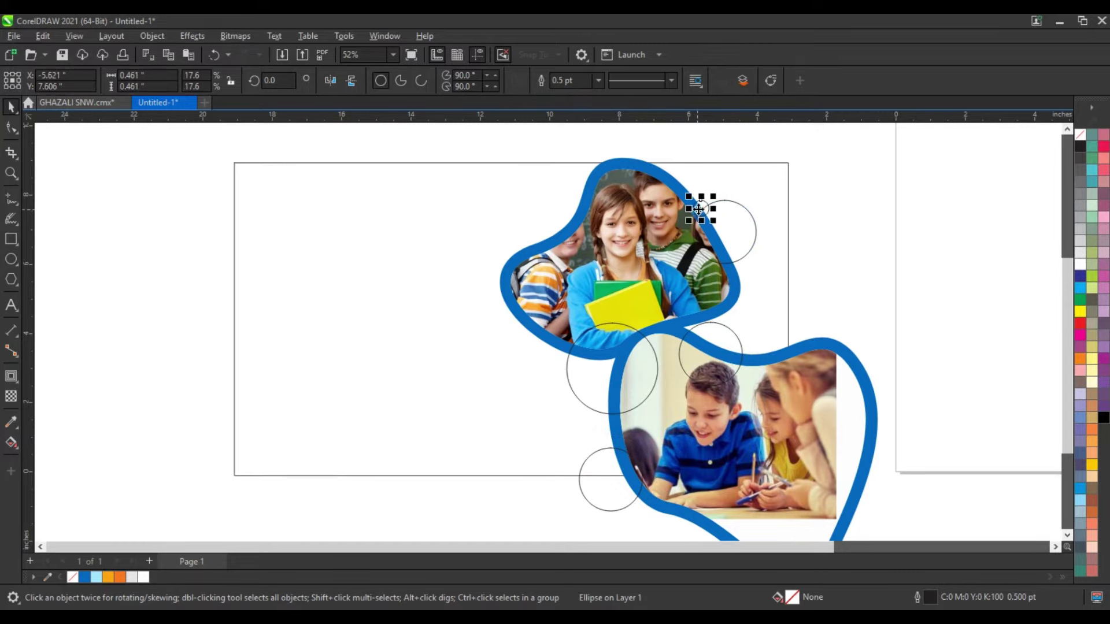
{"action": "mouse_move", "coordinate": [708, 191]}
{"action": "left_mouse_down"}
{"action": "mouse_move", "coordinate": [774, 299]}
{"action": "mouse_move", "coordinate": [838, 289]}
{"action": "left_mouse_up"}
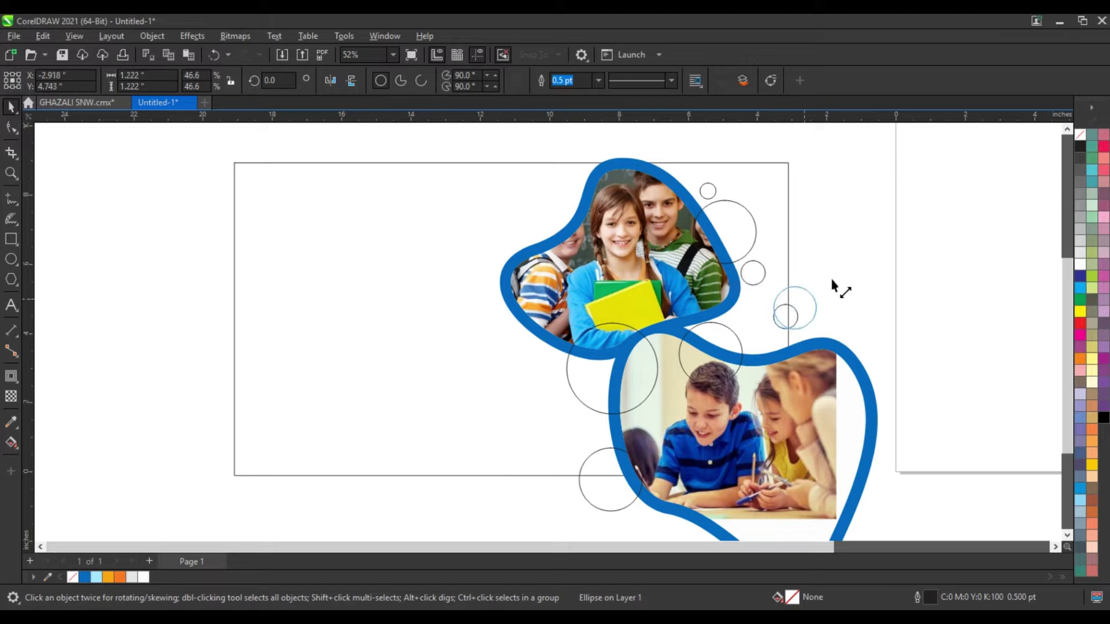
Fill several circles orange and remove the outlines from the circles
{"action": "left_click", "coordinate": [731, 322], "text": "shift"}
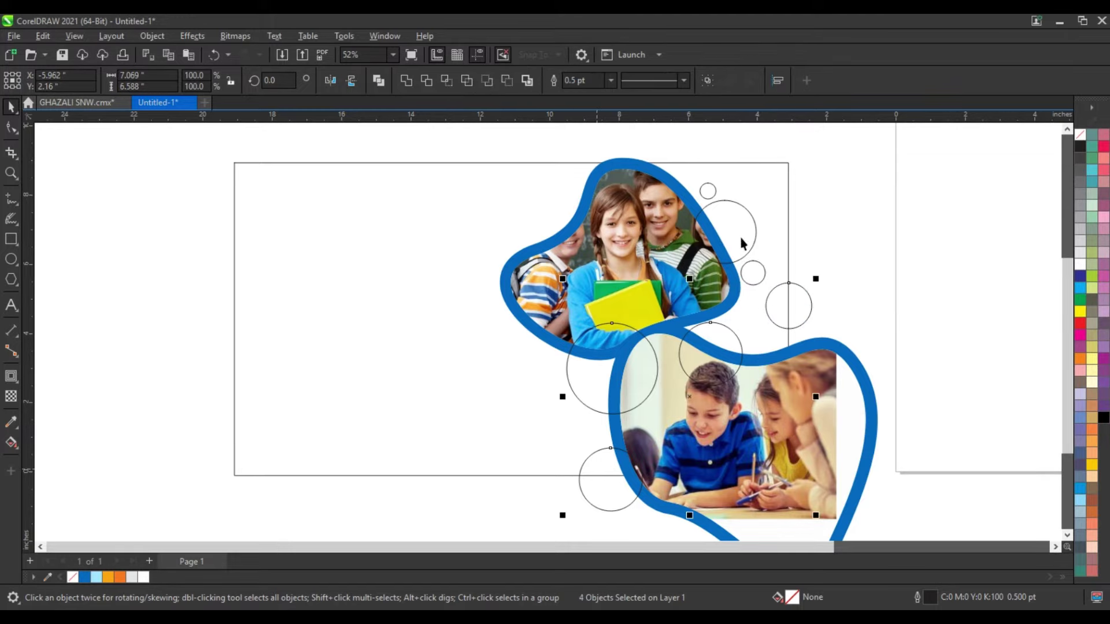
{"action": "left_click", "coordinate": [108, 577]}
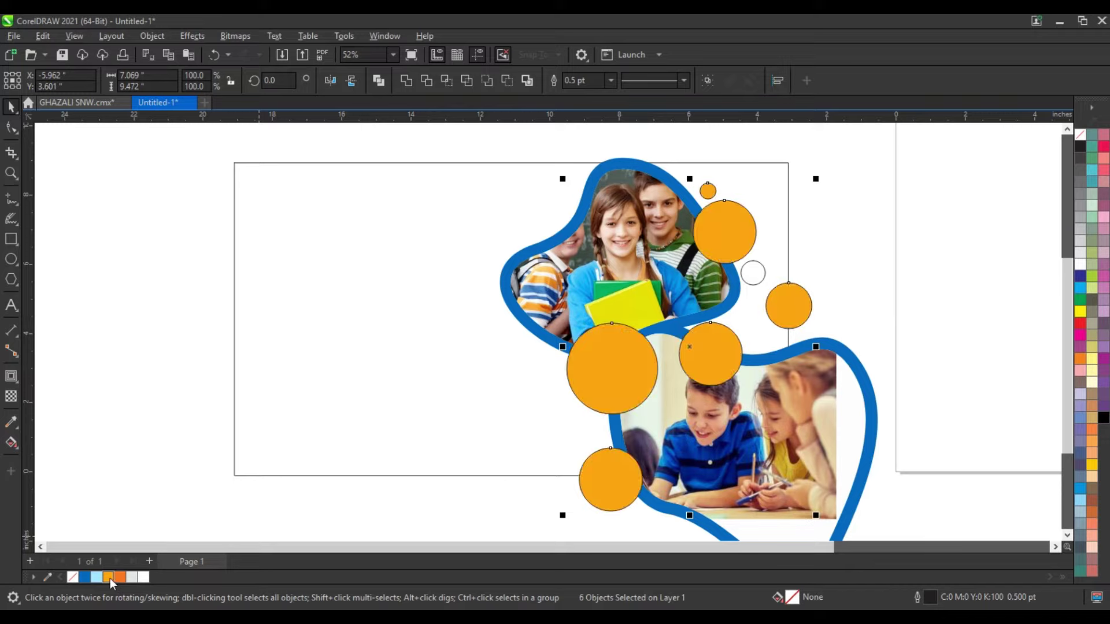
{"action": "left_click", "coordinate": [464, 436]}
{"action": "left_click", "coordinate": [743, 279]}
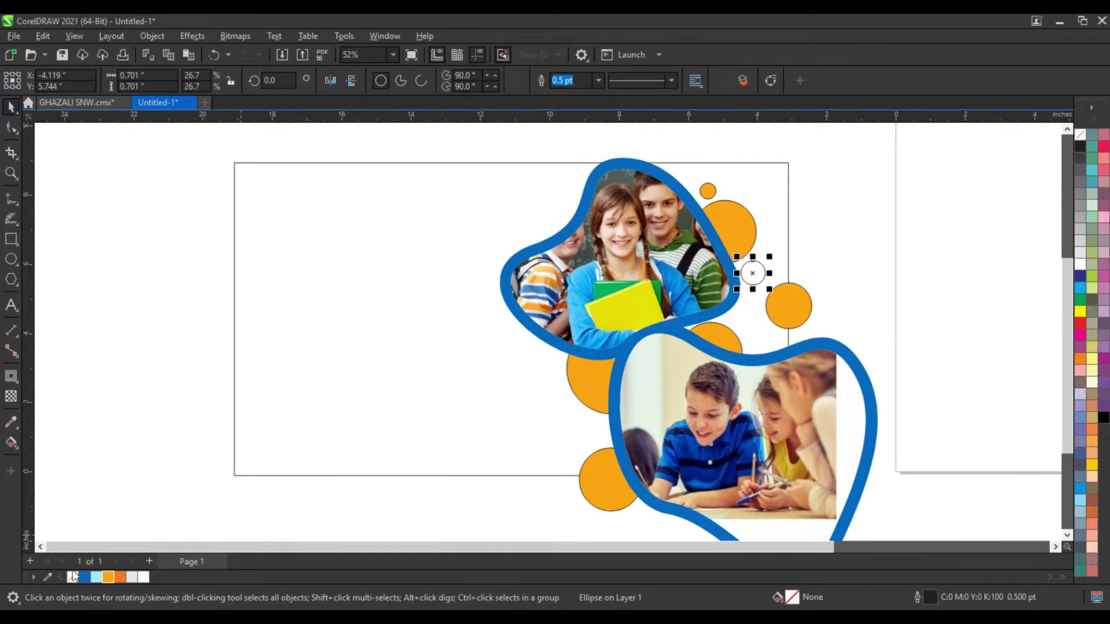
{"action": "left_click", "coordinate": [694, 377], "text": "alt"}
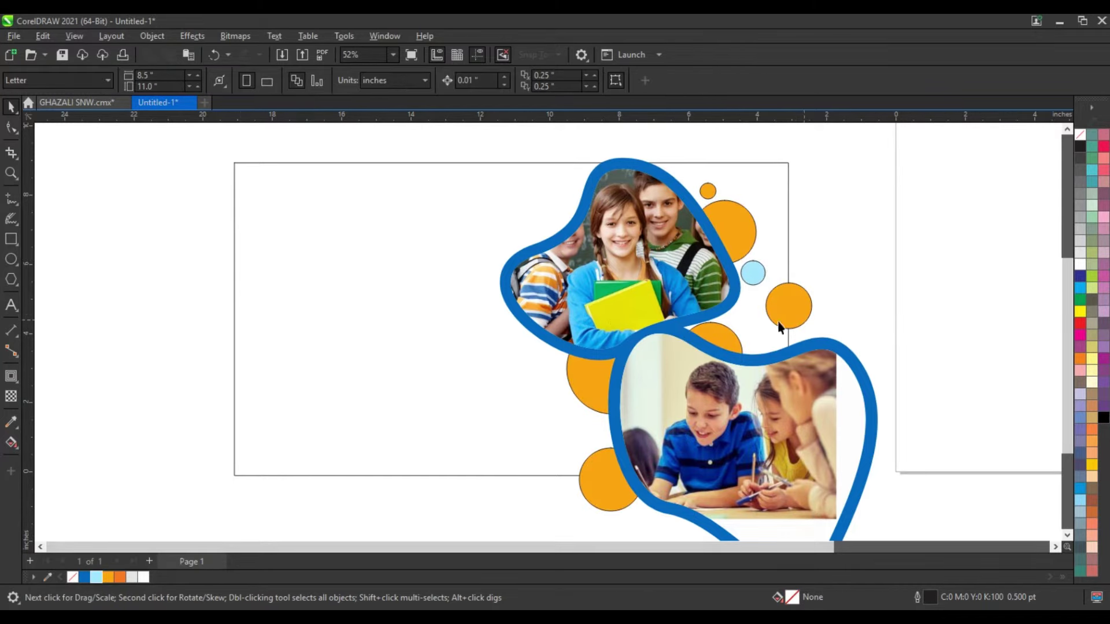
{"action": "left_click", "coordinate": [854, 283]}
{"action": "scroll", "coordinate": [801, 257], "scroll_direction": "down", "scroll_amount": 1}
{"action": "right_click", "coordinate": [1082, 163]}
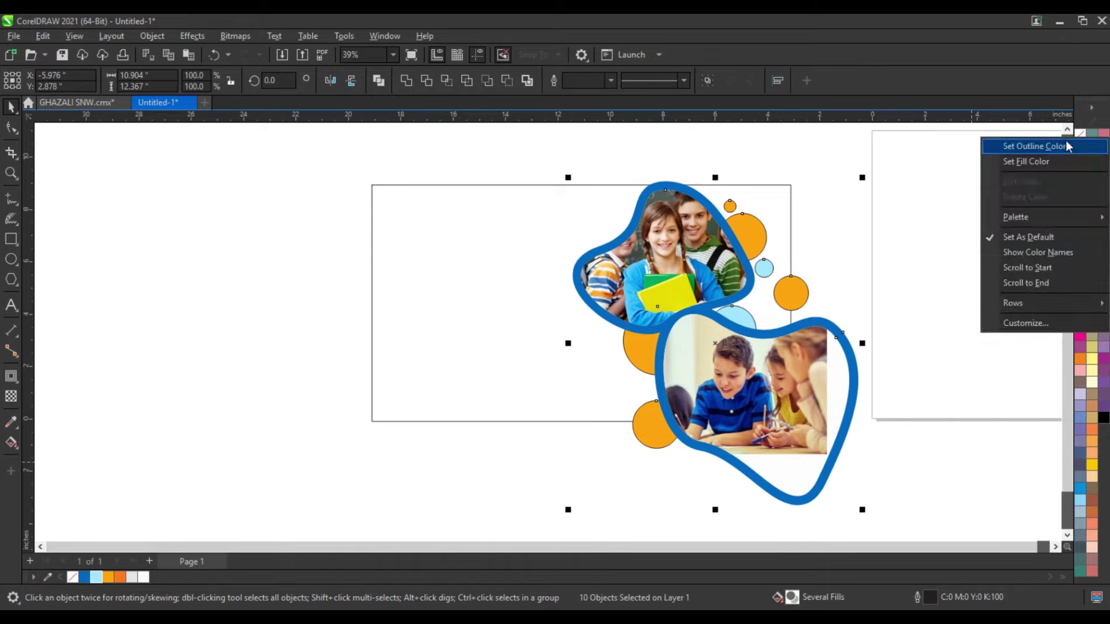
{"action": "left_click", "coordinate": [925, 209]}
{"action": "left_click", "coordinate": [914, 238]}
Draw a circle off-page and a thin tall bar repeated at even spacing across it
{"action": "scroll", "coordinate": [674, 286], "scroll_direction": "up", "scroll_amount": 1}
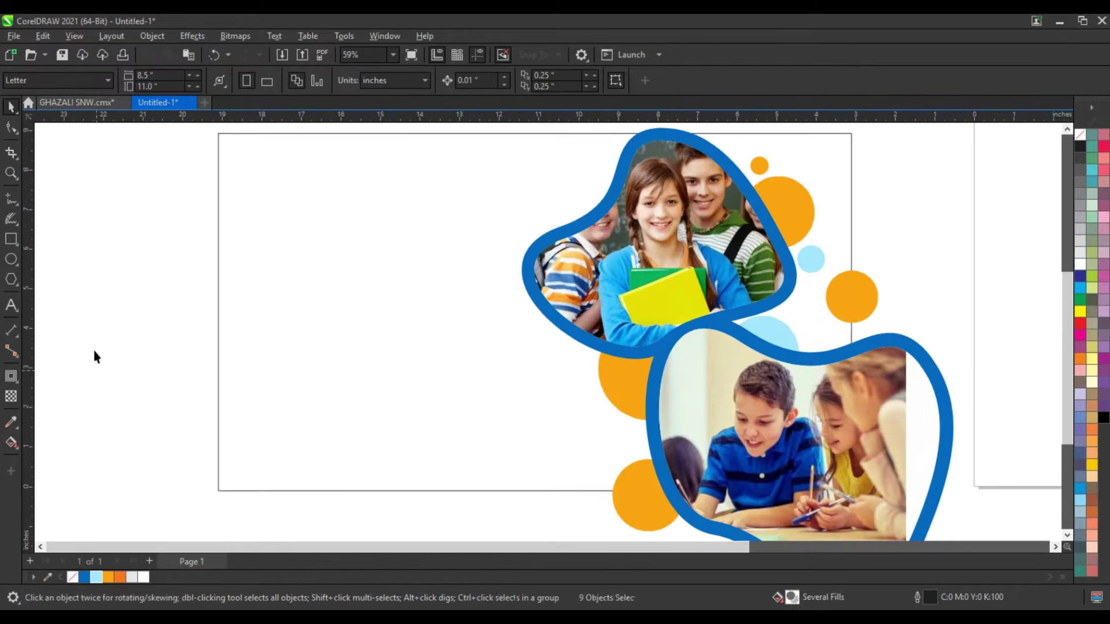
{"action": "key", "text": "F7"}
{"action": "left_click_drag", "start_coordinate": [67, 256], "coordinate": [198, 386]}
{"action": "scroll", "coordinate": [48, 236], "scroll_direction": "left", "scroll_amount": 3}
{"action": "left_click_drag", "start_coordinate": [186, 217], "coordinate": [188, 436]}
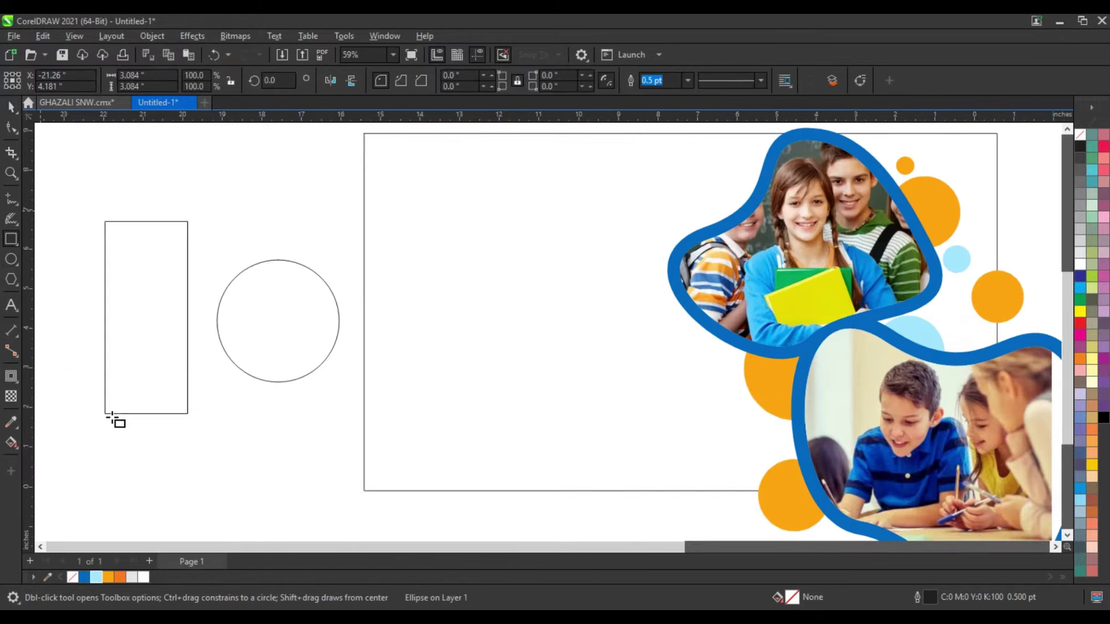
{"action": "key", "text": "space"}
{"action": "left_click", "coordinate": [251, 283], "text": "shift"}
{"action": "key", "text": "c"}
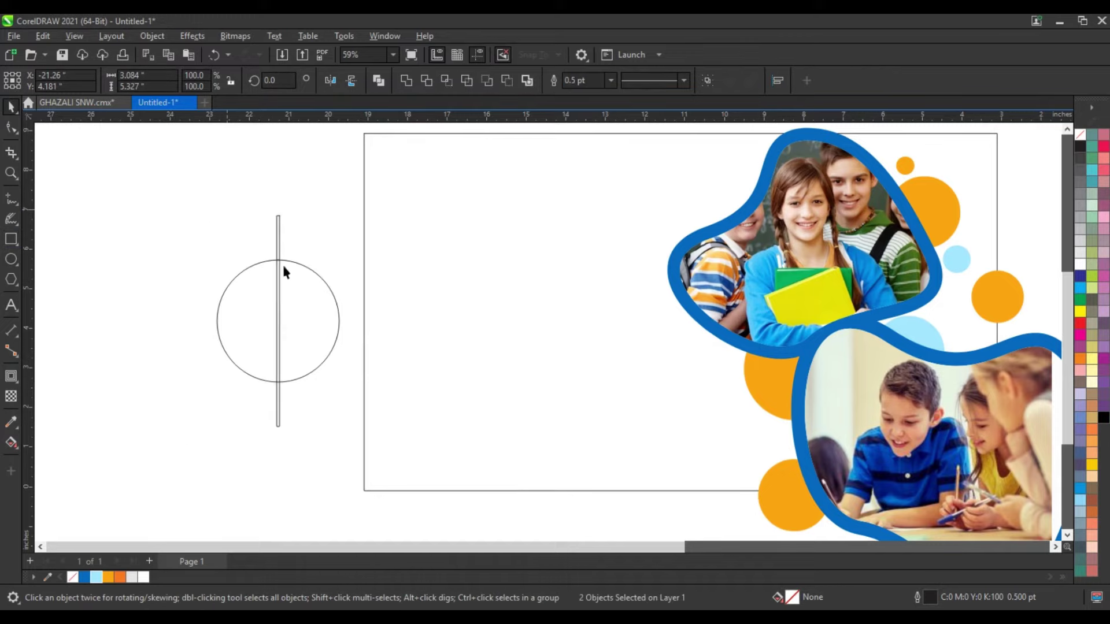
{"action": "left_click_drag", "start_coordinate": [278, 263], "coordinate": [334, 260]}
{"action": "key", "text": "ctrl+r"}
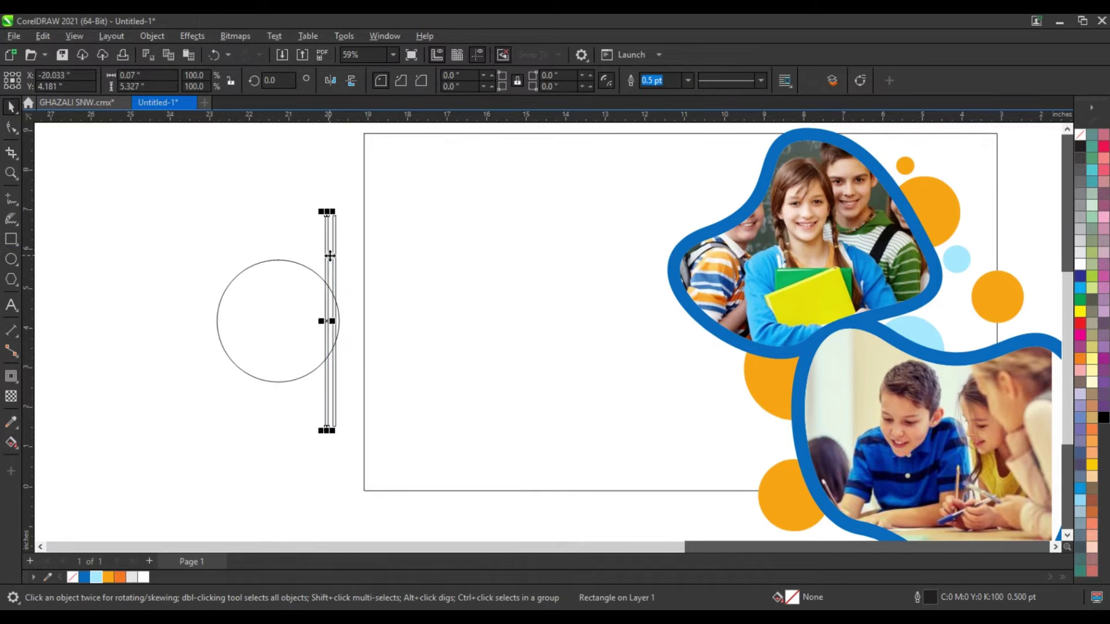
{"action": "key", "text": "ctrl+r"}
{"action": "key", "text": "ctrl+r"}
{"action": "key", "text": "ctrl+r"}
{"action": "key", "text": "ctrl+r"}
{"action": "key", "text": "ctrl+r"}
{"action": "key", "text": "ctrl+r"}
{"action": "key", "text": "ctrl+r"}
{"action": "key", "text": "ctrl+r"}
{"action": "key", "text": "ctrl+r"}
Combine the bars and intersect them with the circle into an outline-free striped circle
{"action": "left_click_drag", "start_coordinate": [173, 196], "coordinate": [343, 225]}
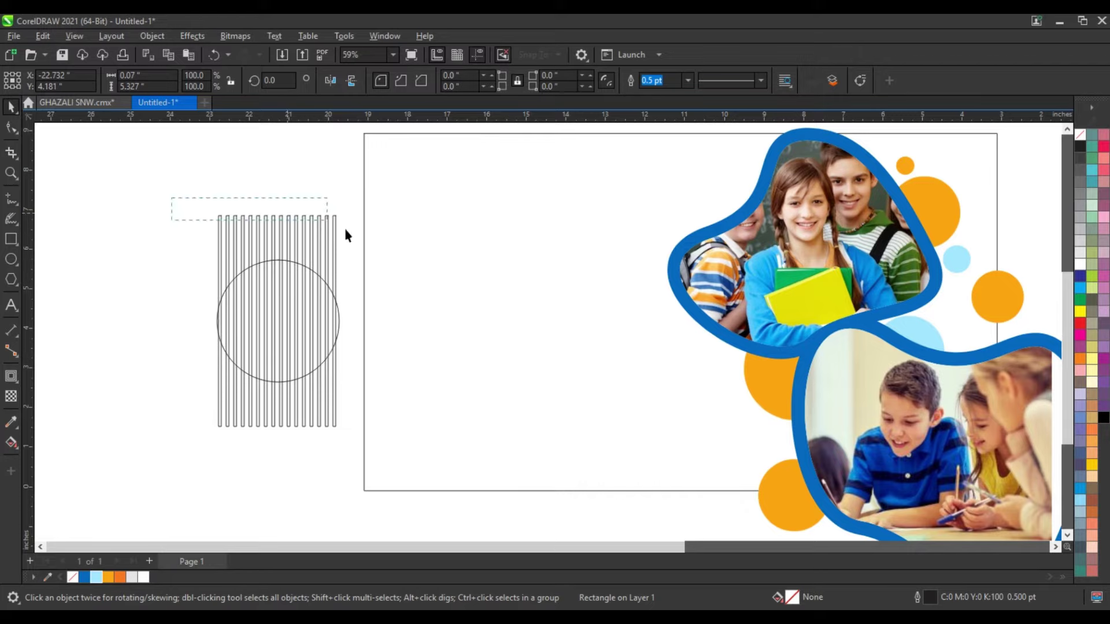
{"action": "key", "text": "ctrl+l"}
{"action": "left_click", "coordinate": [291, 261], "text": "shift"}
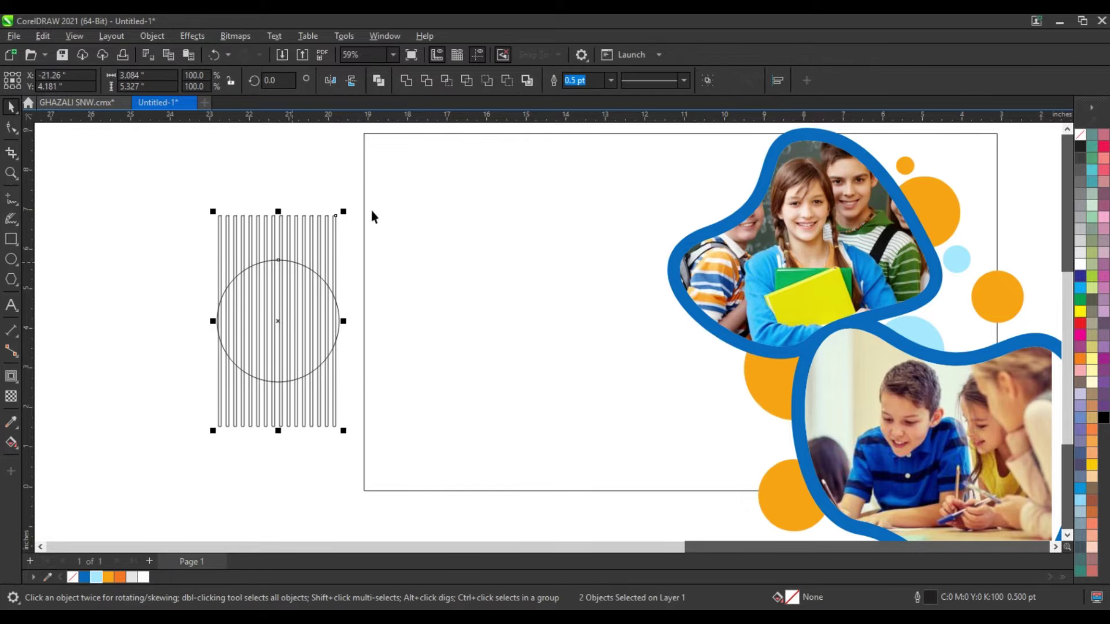
{"action": "left_click", "coordinate": [446, 80]}
{"action": "left_click_drag", "start_coordinate": [289, 334], "coordinate": [498, 369]}
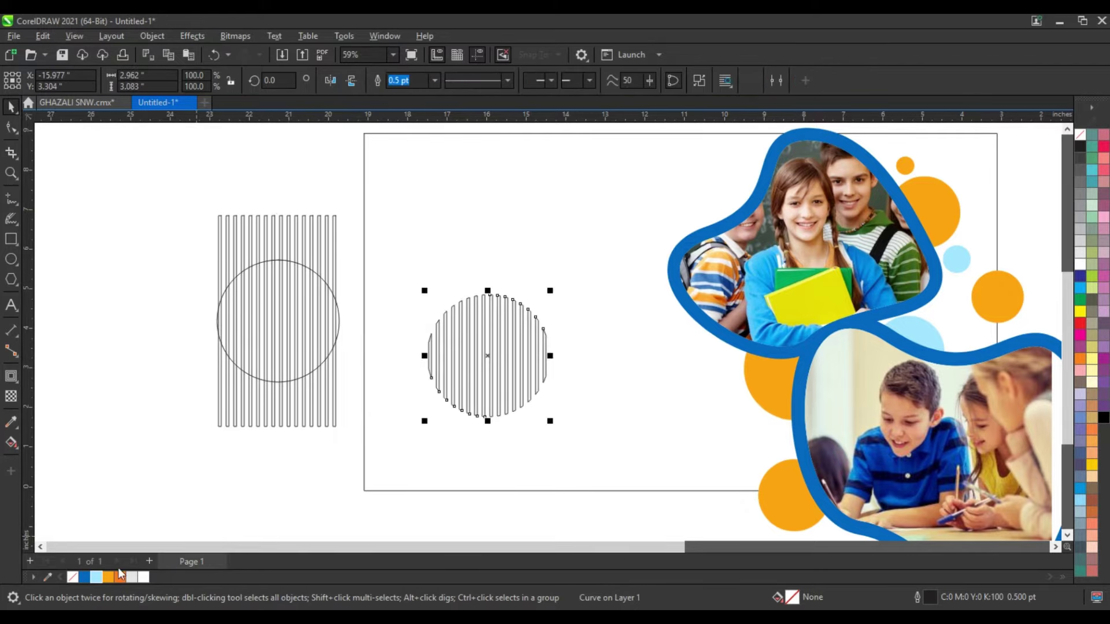
{"action": "right_click", "coordinate": [1079, 135]}
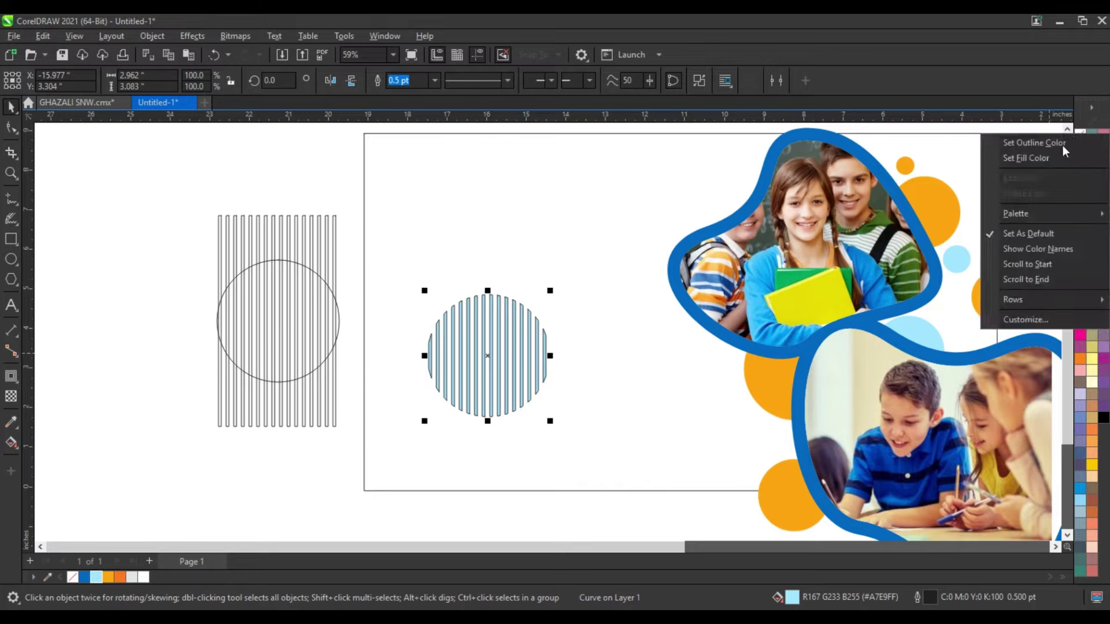
{"action": "left_click", "coordinate": [1017, 143]}
Shrink the striped circle near the lower photo with its stripes rotated horizontal
{"action": "left_click_drag", "start_coordinate": [516, 347], "coordinate": [722, 430]}
{"action": "left_click_drag", "start_coordinate": [756, 375], "coordinate": [737, 402]}
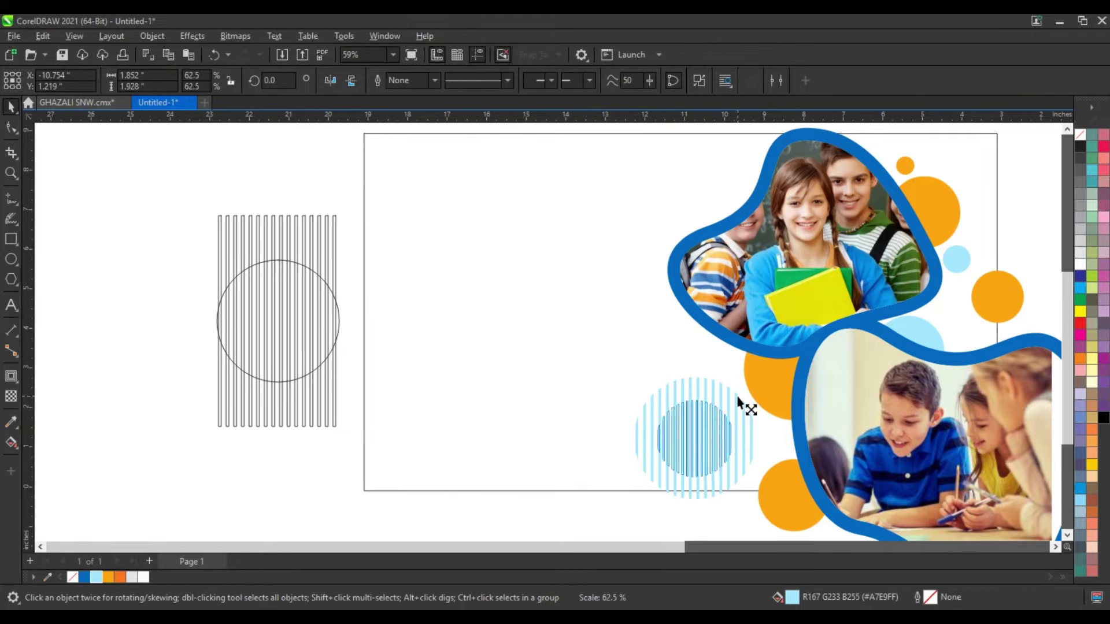
{"action": "left_click", "coordinate": [734, 416]}
{"action": "mouse_move", "coordinate": [738, 483]}
{"action": "left_mouse_down"}
{"action": "mouse_move", "coordinate": [722, 415]}
{"action": "mouse_move", "coordinate": [735, 441]}
{"action": "left_mouse_up"}
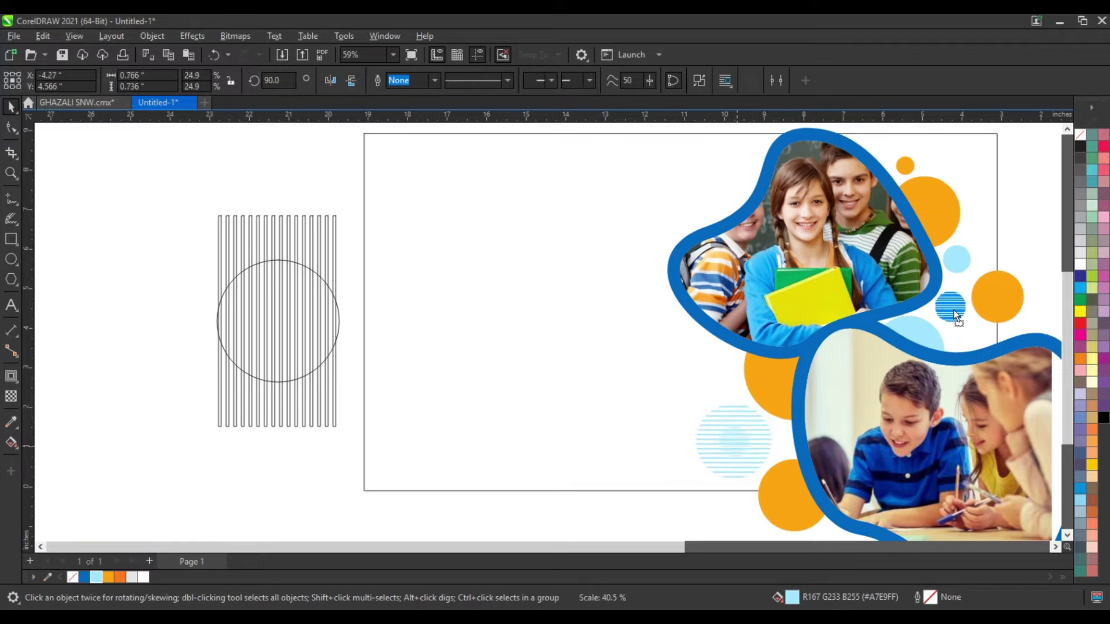
Place an enlarged striped-circle copy behind the top photo blob's upper-left edge
{"action": "mouse_move", "coordinate": [951, 306]}
{"action": "left_mouse_down"}
{"action": "mouse_move", "coordinate": [704, 182]}
{"action": "mouse_move", "coordinate": [778, 253]}
{"action": "left_mouse_up"}
{"action": "key", "text": "ctrl+Page_Down"}
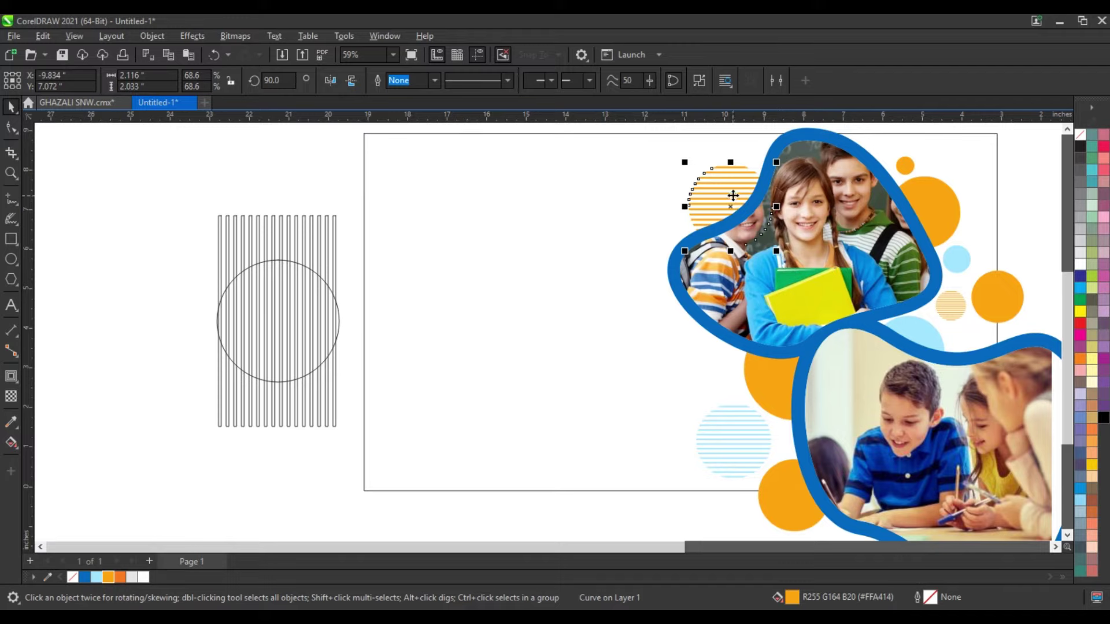
{"action": "left_click_drag", "start_coordinate": [733, 196], "coordinate": [733, 185]}
{"action": "left_click", "coordinate": [1038, 225]}
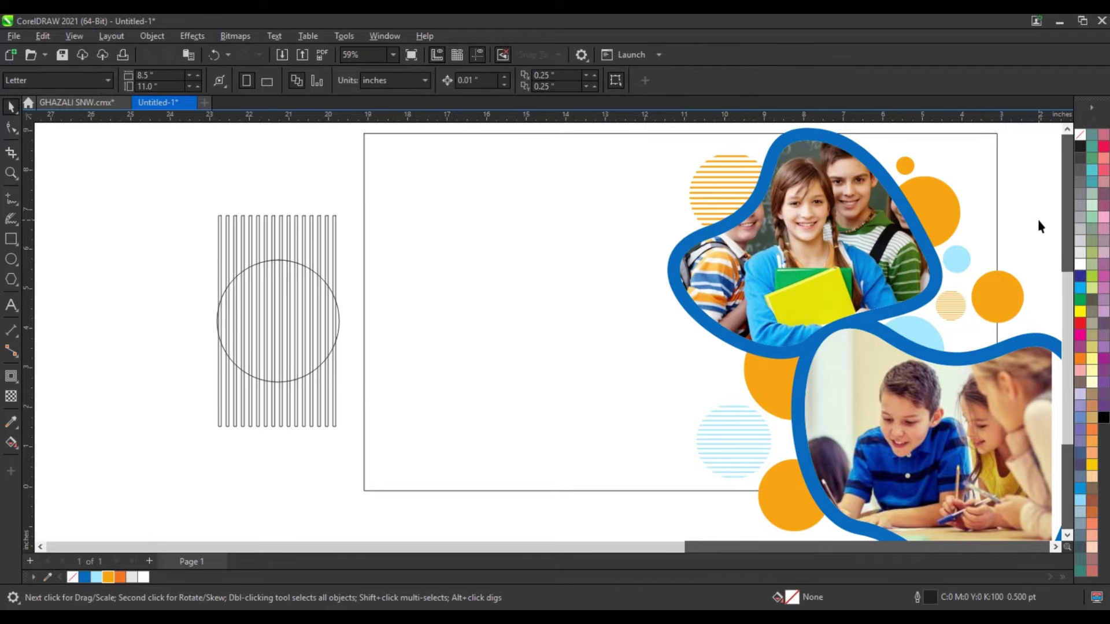
Add hollow orange outline rings at the bottom edge and beside the photo frame
{"action": "left_click_drag", "start_coordinate": [349, 411], "coordinate": [350, 412]}
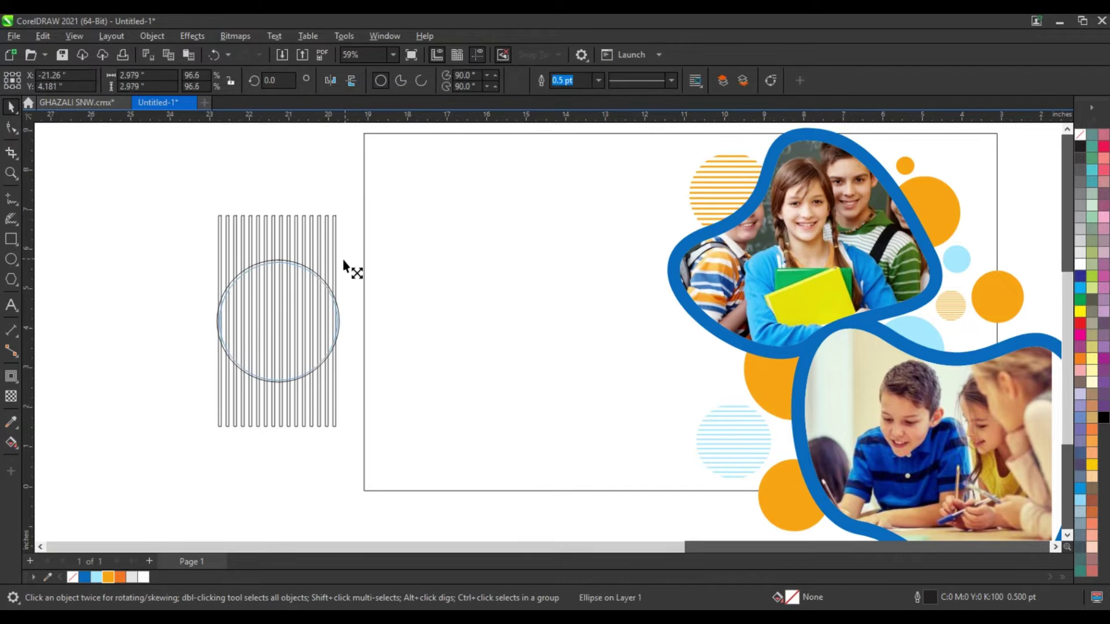
{"action": "left_click_drag", "start_coordinate": [287, 324], "coordinate": [688, 489]}
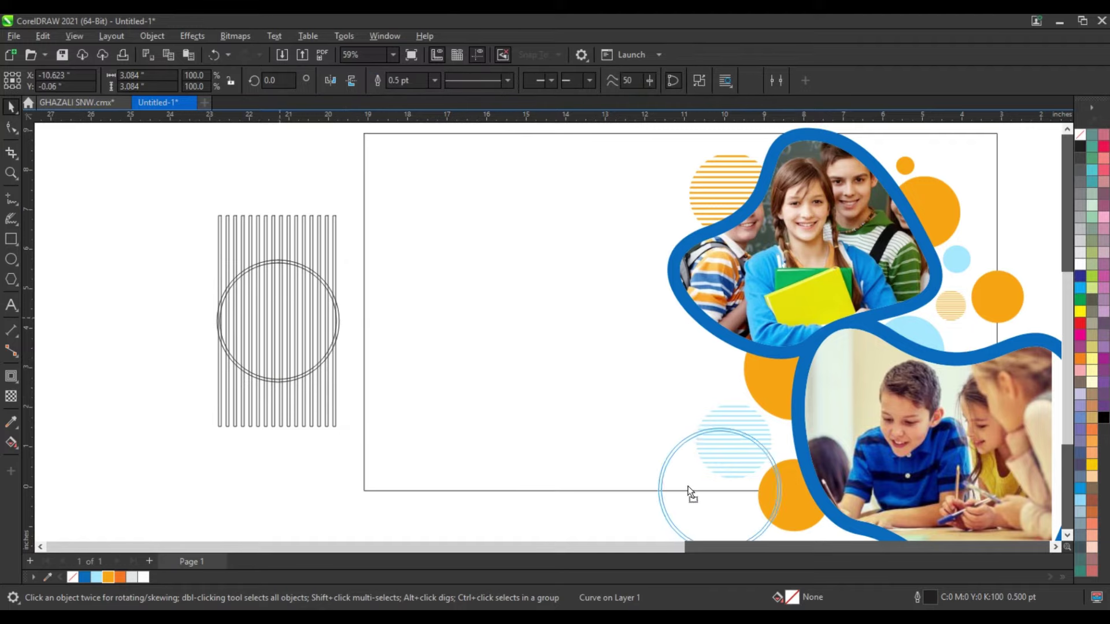
{"action": "left_click", "coordinate": [125, 580]}
{"action": "right_click", "coordinate": [1080, 136]}
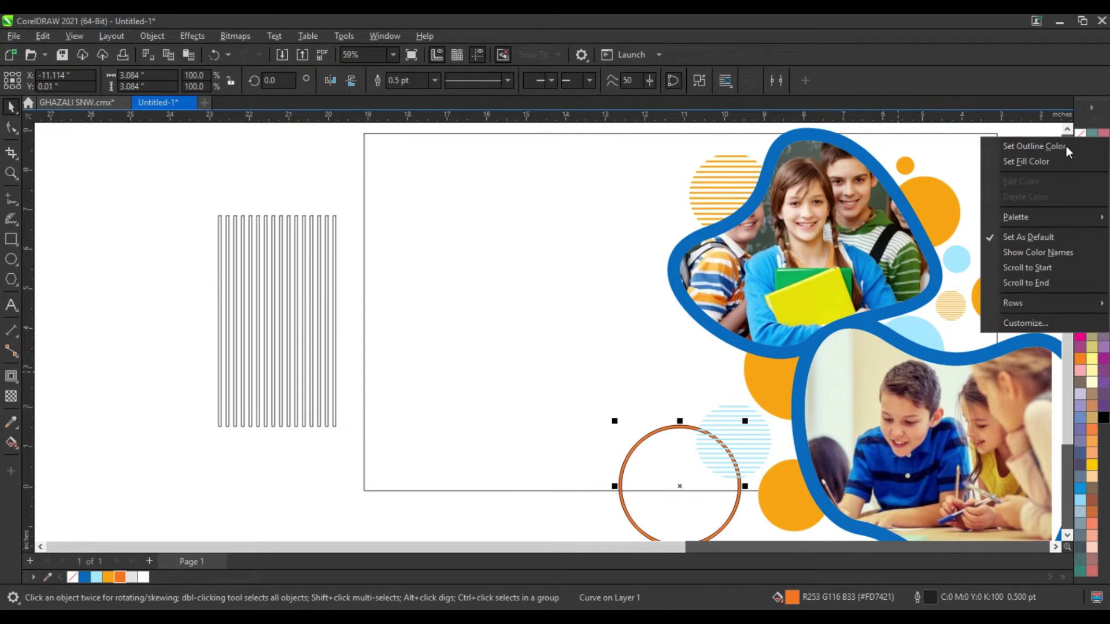
{"action": "left_click", "coordinate": [1006, 145]}
{"action": "left_click_drag", "start_coordinate": [745, 421], "coordinate": [722, 452]}
{"action": "left_click_drag", "start_coordinate": [683, 490], "coordinate": [994, 174]}
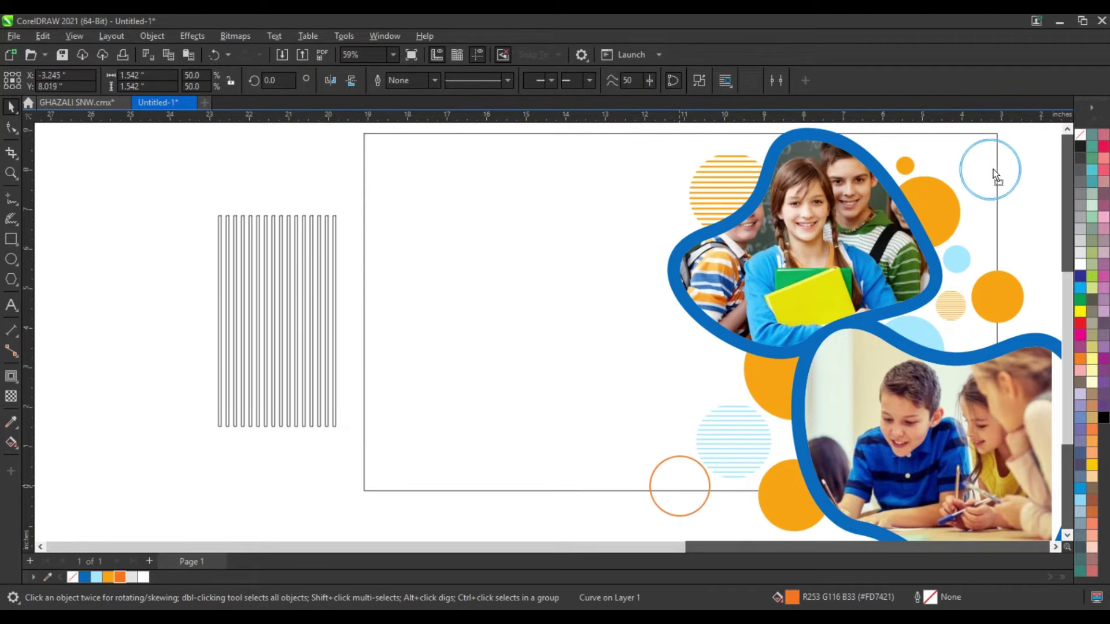
{"action": "left_click_drag", "start_coordinate": [741, 185], "coordinate": [675, 247]}
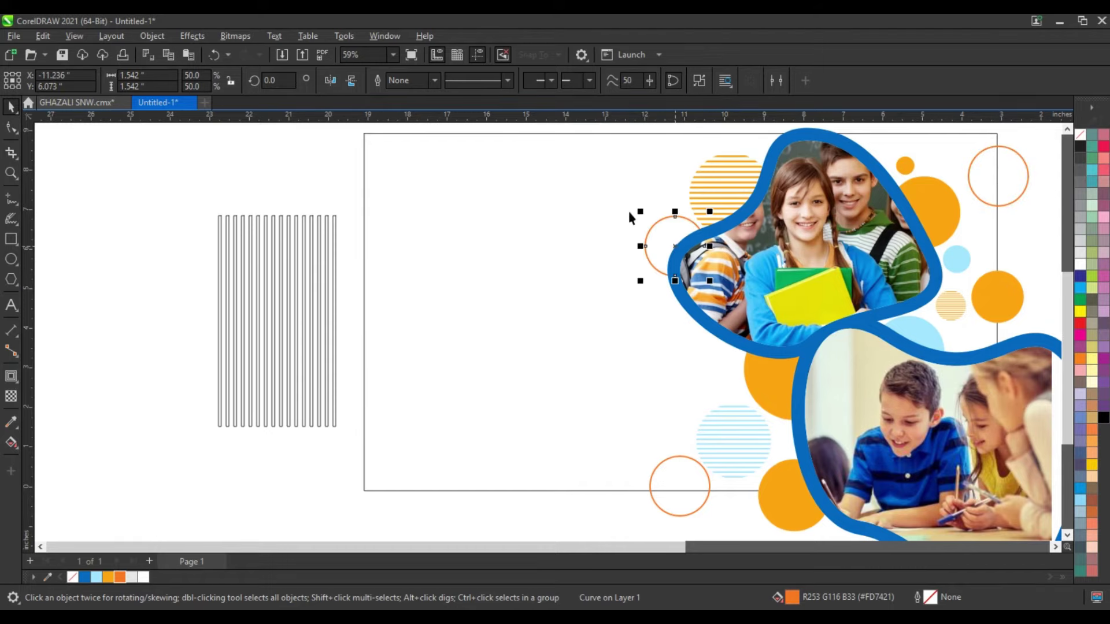
{"action": "left_click", "coordinate": [473, 224]}
PowerClip the whole photo collage inside the banner rectangle
{"action": "scroll", "coordinate": [534, 166], "scroll_direction": "down", "scroll_amount": 1}
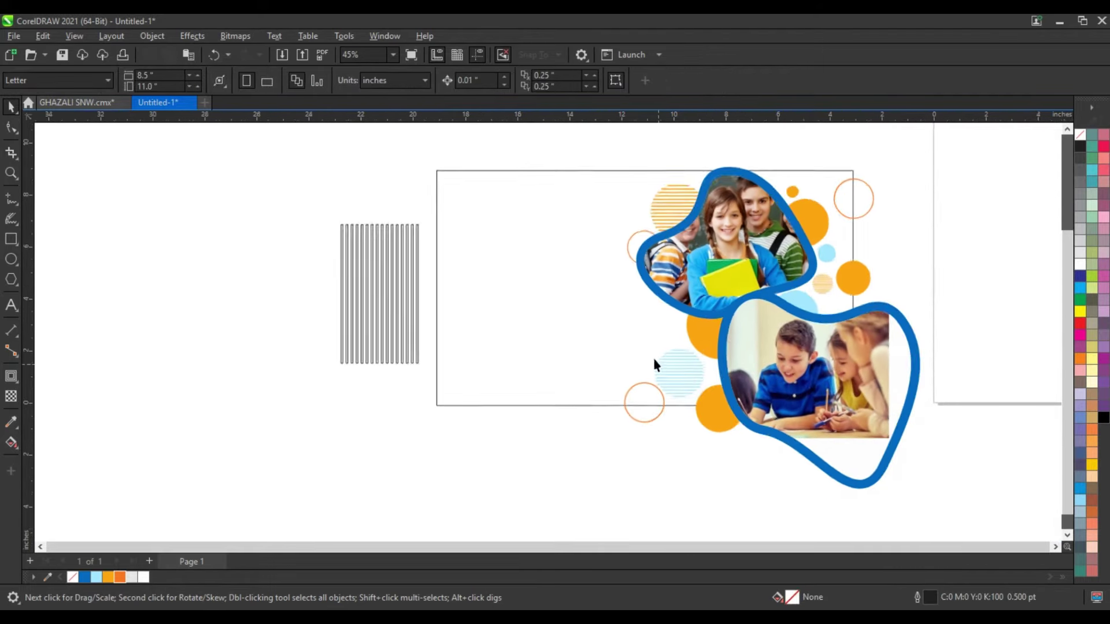
{"action": "scroll", "coordinate": [654, 359], "scroll_direction": "down", "scroll_amount": 1}
{"action": "left_click_drag", "start_coordinate": [559, 152], "coordinate": [535, 208]}
{"action": "left_click", "coordinate": [538, 208]}
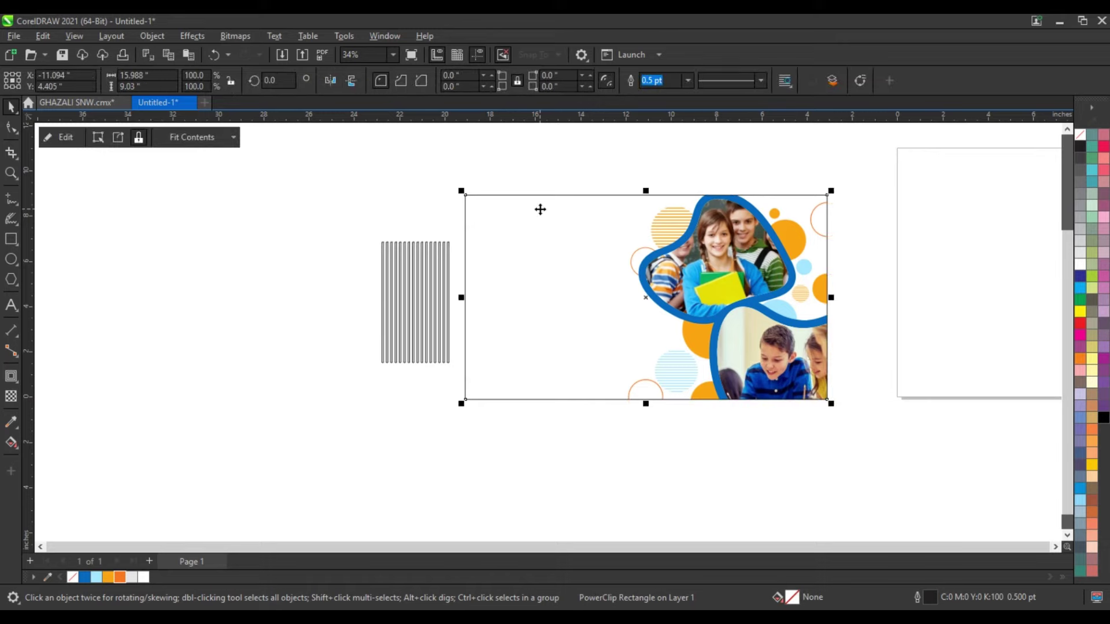
{"action": "key", "text": "shift+F2"}
{"action": "key", "text": "Escape"}
Type the bold WEBINAR School Admission headline, break it into lines, and raise WEBINAR
{"action": "left_click", "coordinate": [10, 310]}
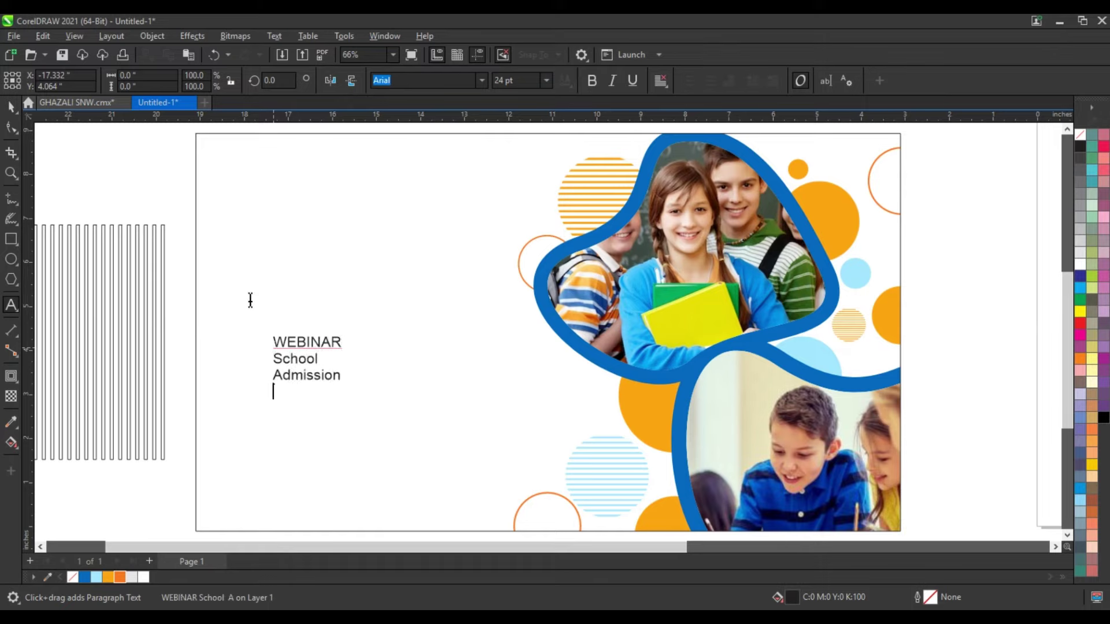
{"action": "left_click", "coordinate": [10, 106]}
{"action": "key", "text": "ctrl+b"}
{"action": "left_click_drag", "start_coordinate": [346, 384], "coordinate": [434, 456]}
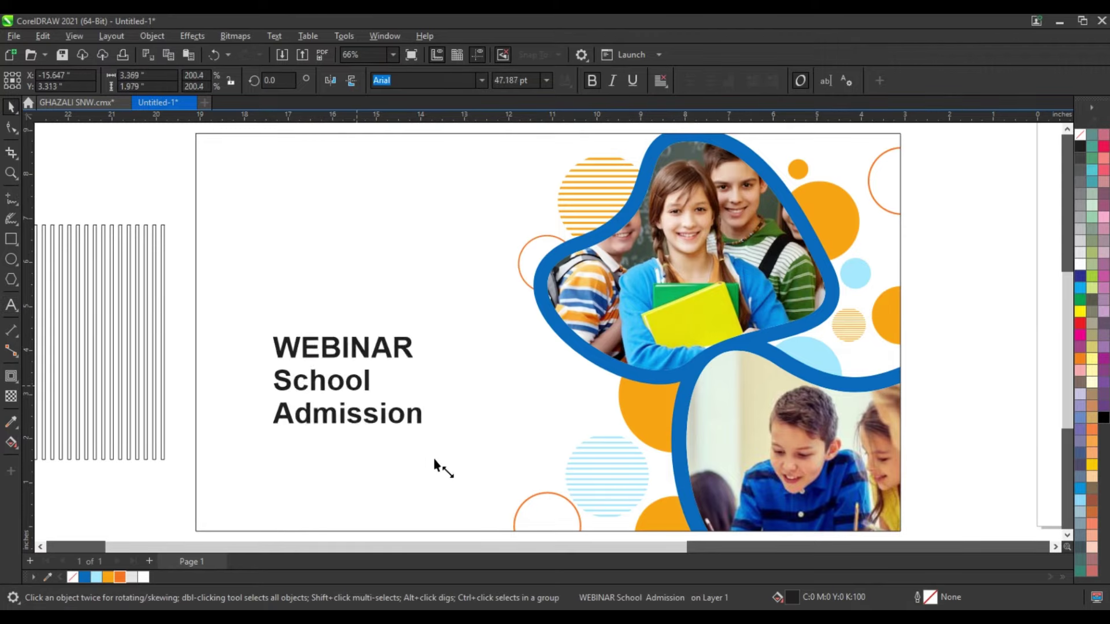
{"action": "key", "text": "ctrl+k"}
{"action": "left_click", "coordinate": [334, 331]}
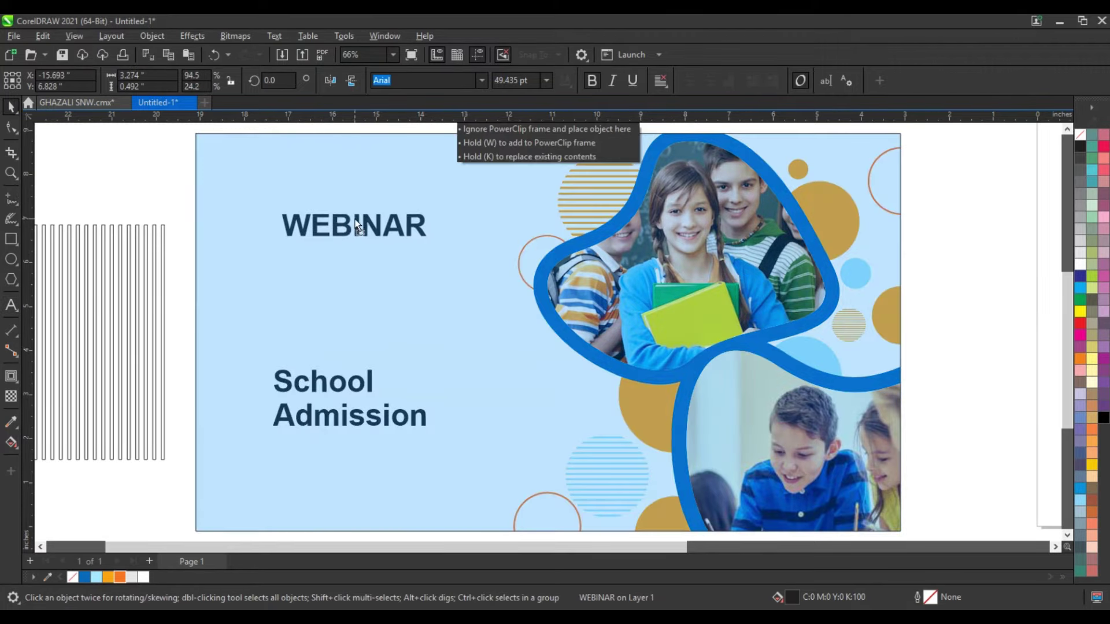
{"action": "left_click_drag", "start_coordinate": [353, 251], "coordinate": [390, 247]}
Put an orange bar behind WEBINAR and make WEBINAR white and larger to fill it
{"action": "left_click", "coordinate": [11, 239]}
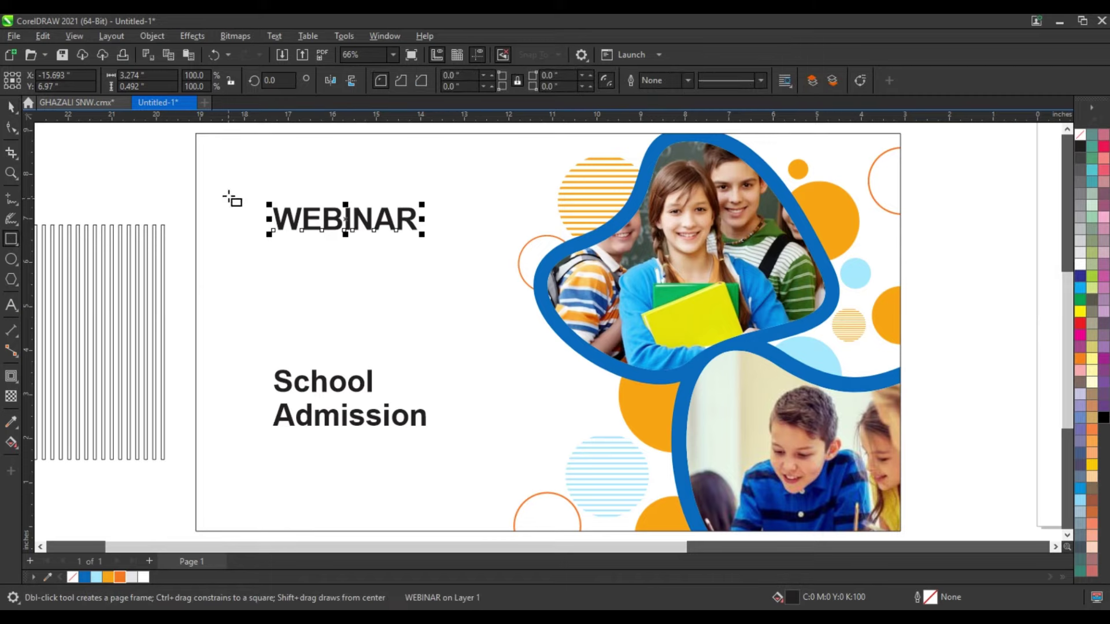
{"action": "left_click_drag", "start_coordinate": [229, 194], "coordinate": [444, 242]}
{"action": "left_click", "coordinate": [123, 579]}
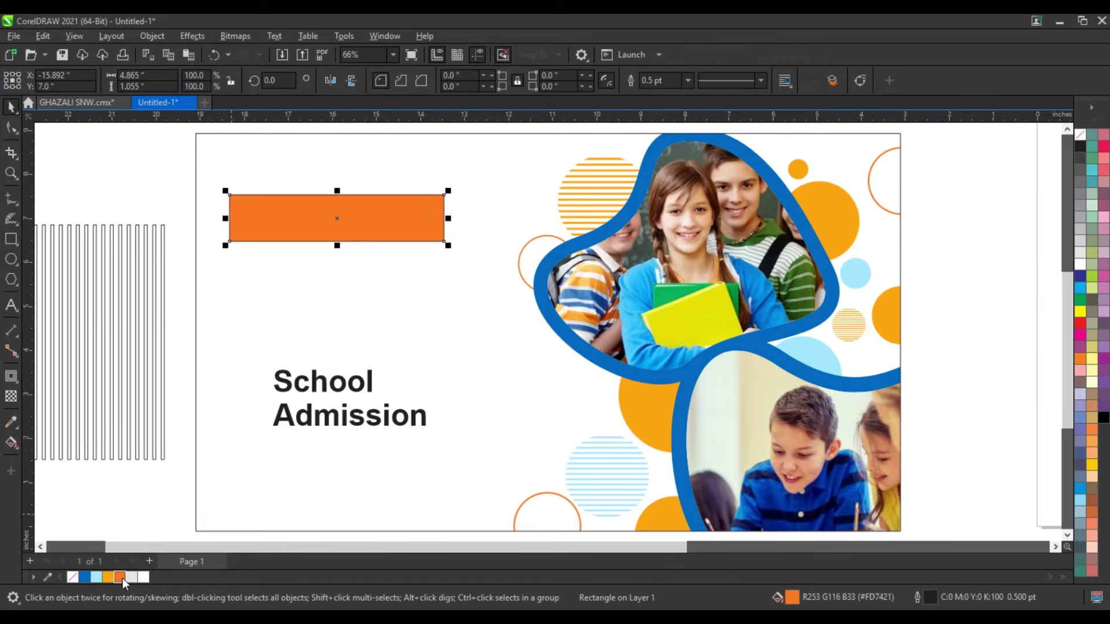
{"action": "key", "text": "shift+Page_Down"}
{"action": "left_click", "coordinate": [290, 223]}
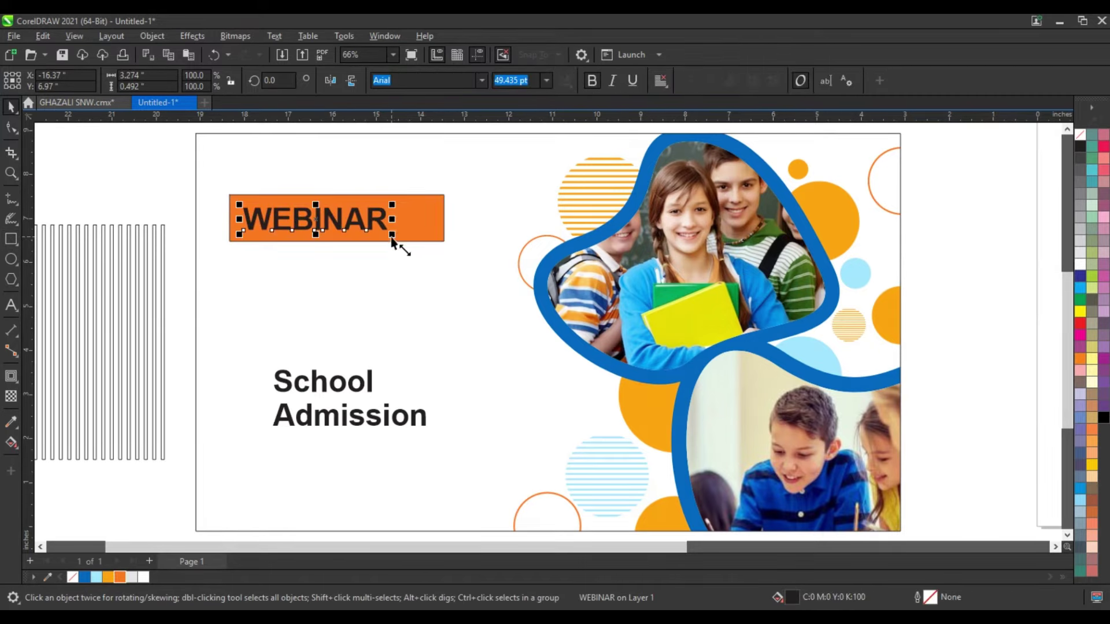
{"action": "left_click_drag", "start_coordinate": [391, 240], "coordinate": [432, 255]}
{"action": "left_click", "coordinate": [1080, 265]}
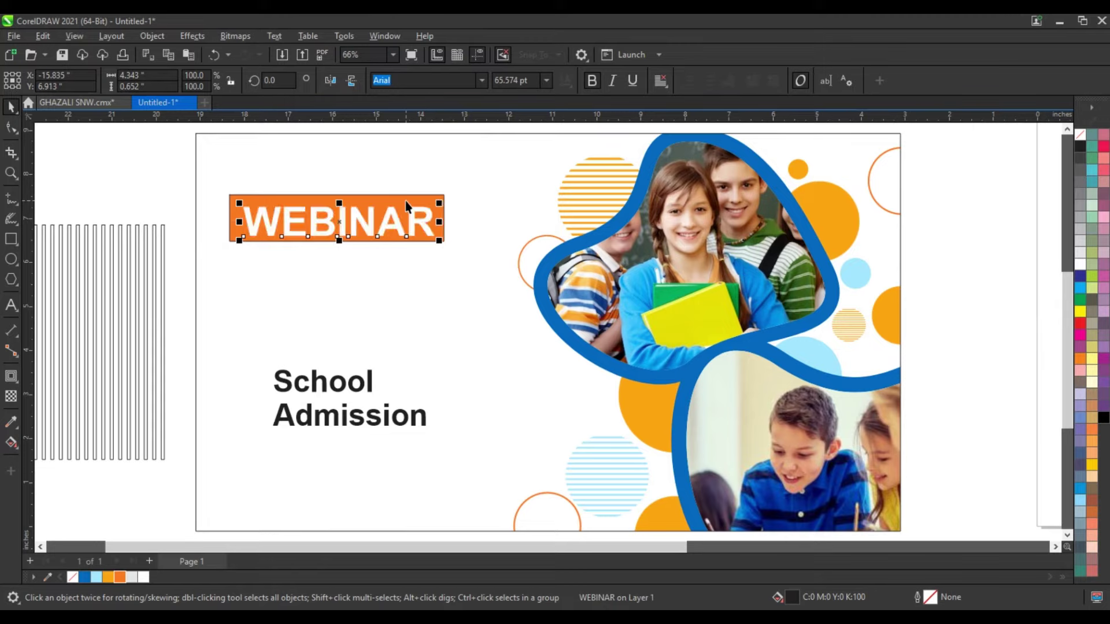
Remove the outlines from WEBINAR and its orange bar
{"action": "left_click", "coordinate": [372, 211], "text": "shift"}
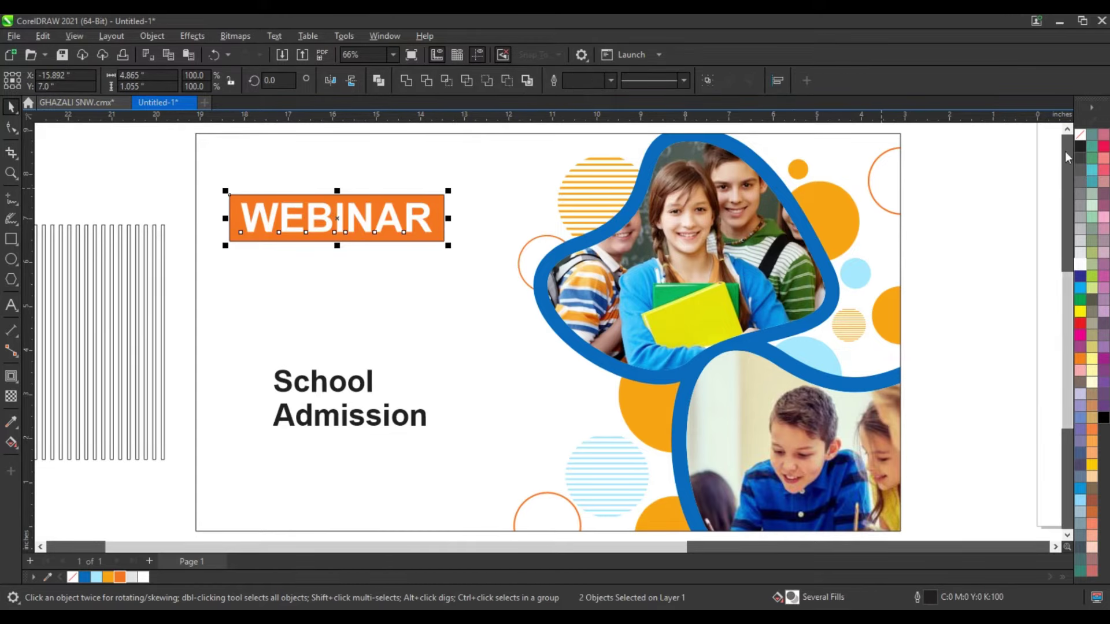
{"action": "right_click", "coordinate": [1079, 134]}
{"action": "left_click", "coordinate": [1017, 140]}
{"action": "left_click", "coordinate": [341, 334]}
Colour School blue and Admission orange, then enlarge them and move them up-left
{"action": "left_click", "coordinate": [365, 388]}
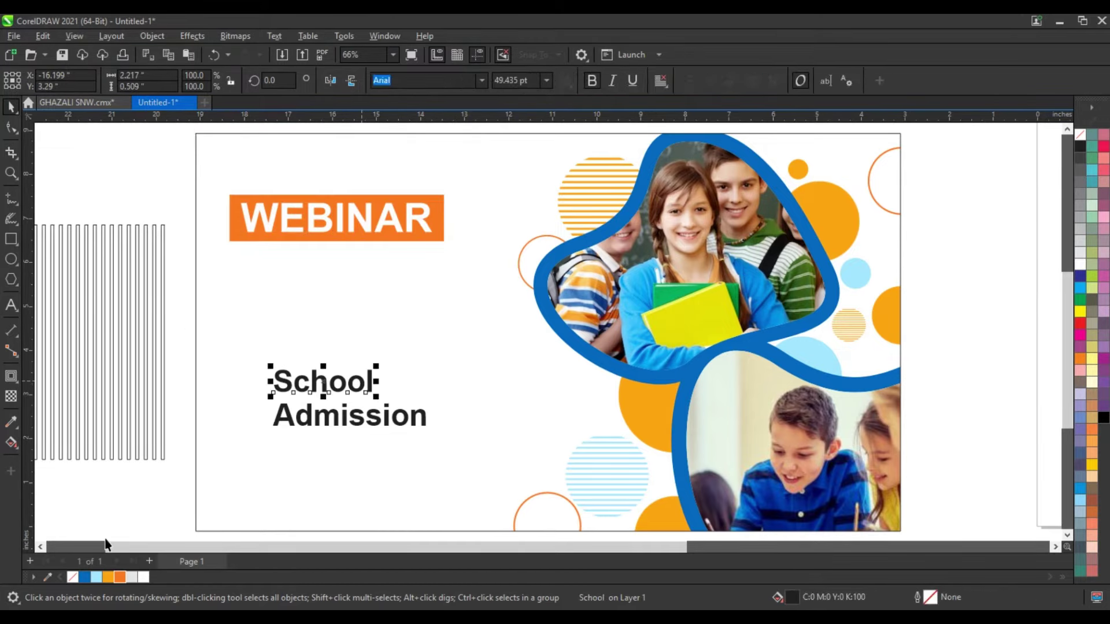
{"action": "left_click", "coordinate": [340, 429]}
{"action": "left_click", "coordinate": [120, 577]}
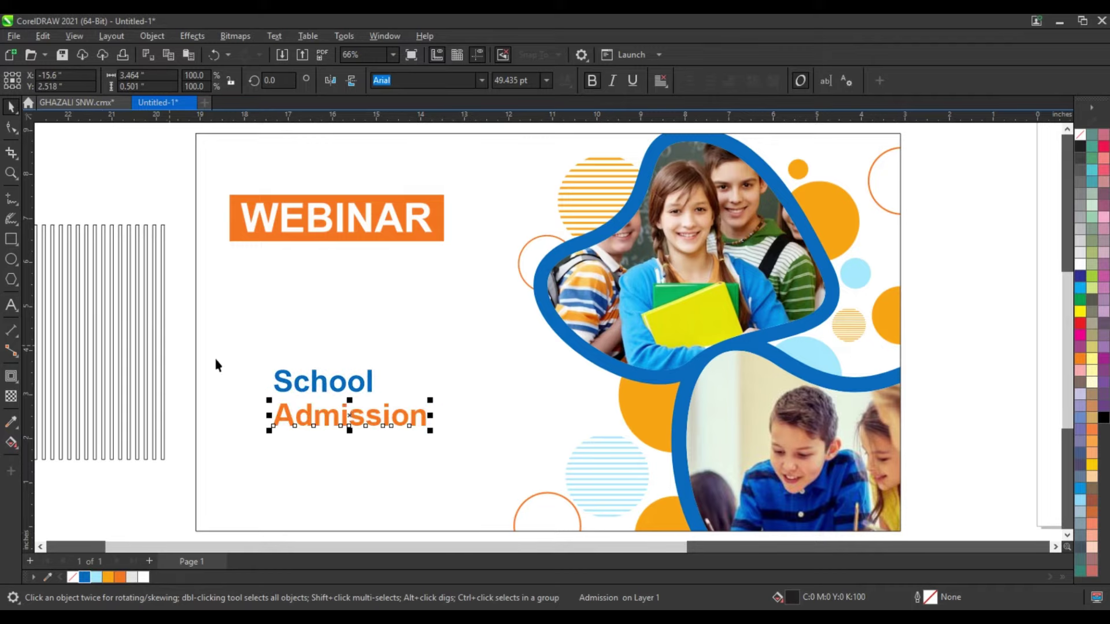
{"action": "left_click_drag", "start_coordinate": [178, 333], "coordinate": [455, 440]}
{"action": "left_click_drag", "start_coordinate": [431, 369], "coordinate": [469, 350]}
{"action": "left_click_drag", "start_coordinate": [390, 380], "coordinate": [353, 348]}
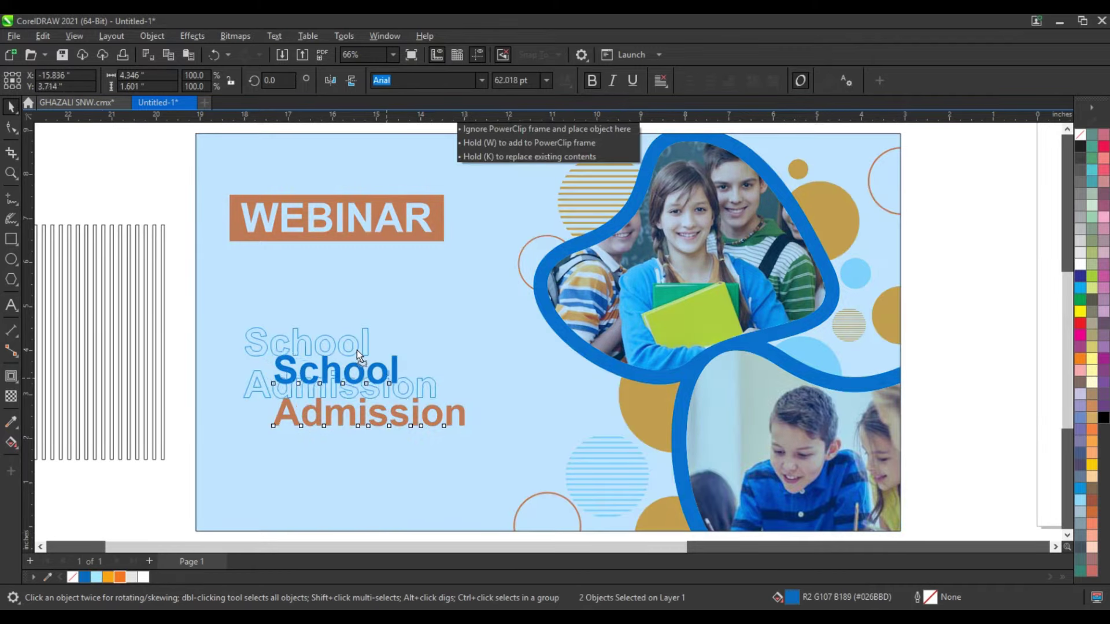
Delete the vertical-lines pattern and draw a circle left of the page
{"action": "scroll", "coordinate": [403, 317], "scroll_direction": "down", "scroll_amount": 1}
{"action": "left_click", "coordinate": [152, 404]}
{"action": "key", "text": "Delete"}
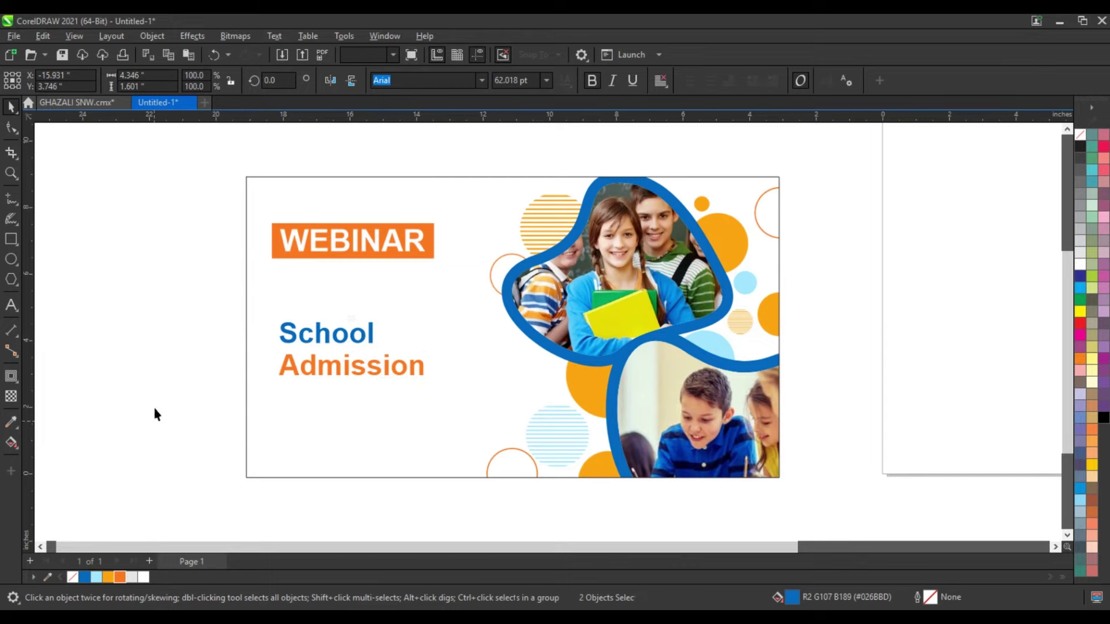
{"action": "key", "text": "F7"}
{"action": "mouse_move", "coordinate": [70, 273]}
{"action": "left_mouse_down"}
{"action": "mouse_move", "coordinate": [131, 334]}
{"action": "mouse_move", "coordinate": [131, 318]}
{"action": "mouse_move", "coordinate": [190, 327]}
{"action": "left_mouse_up"}
{"action": "key", "text": "space"}
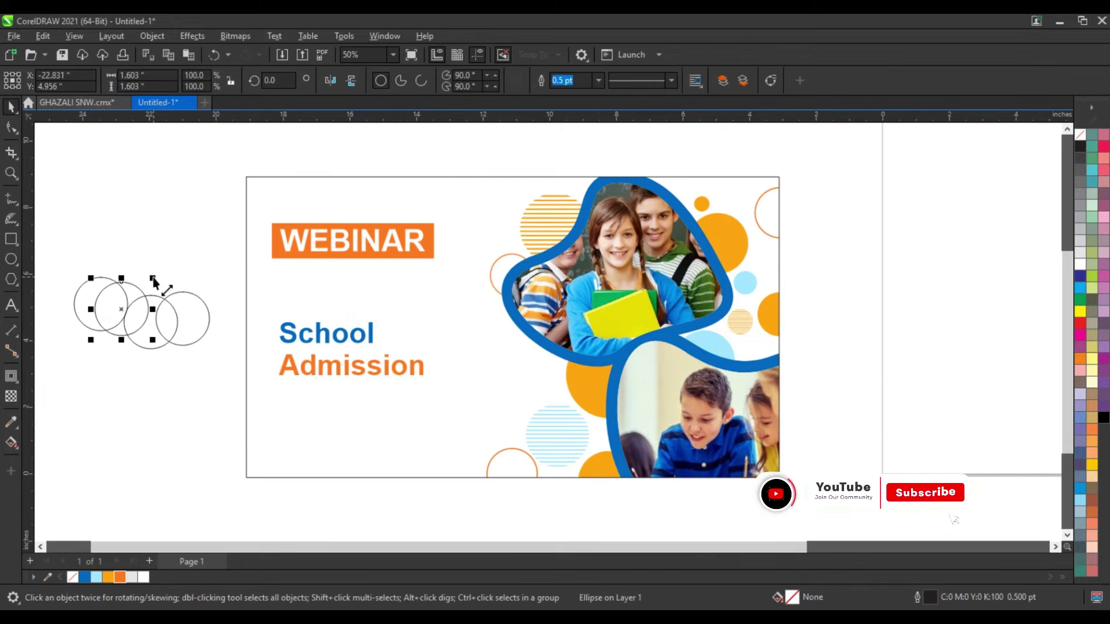
Arrange a row of four overlapping circles and weld them into one cloud shape
{"action": "left_click", "coordinate": [122, 312]}
{"action": "left_click", "coordinate": [158, 347]}
{"action": "left_click_drag", "start_coordinate": [119, 346], "coordinate": [136, 298]}
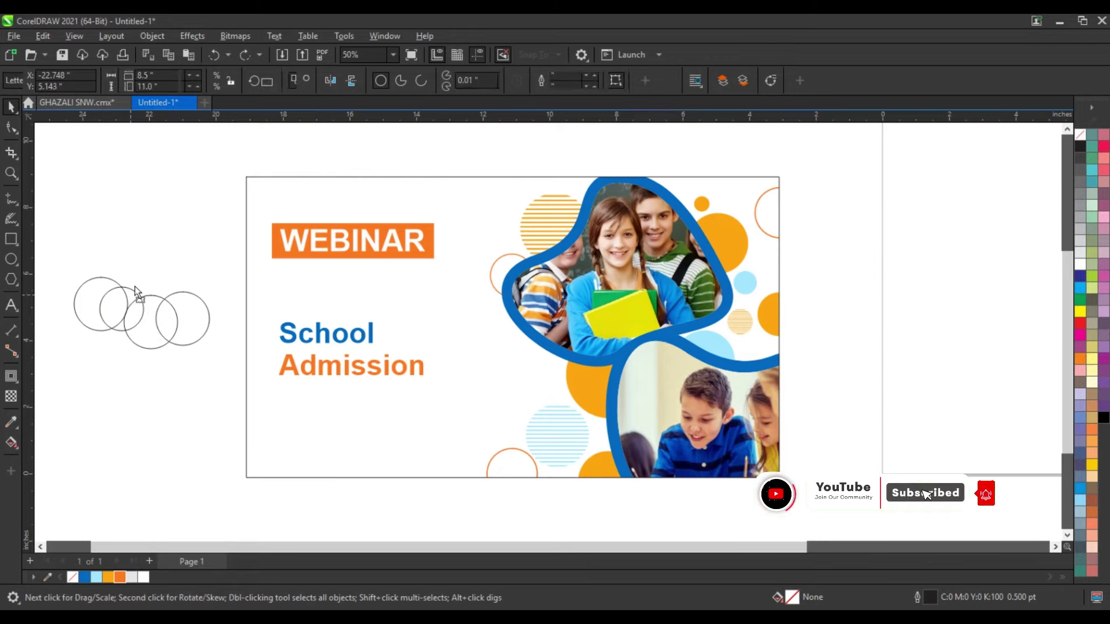
{"action": "left_click", "coordinate": [197, 342]}
{"action": "left_click_drag", "start_coordinate": [197, 355], "coordinate": [183, 309]}
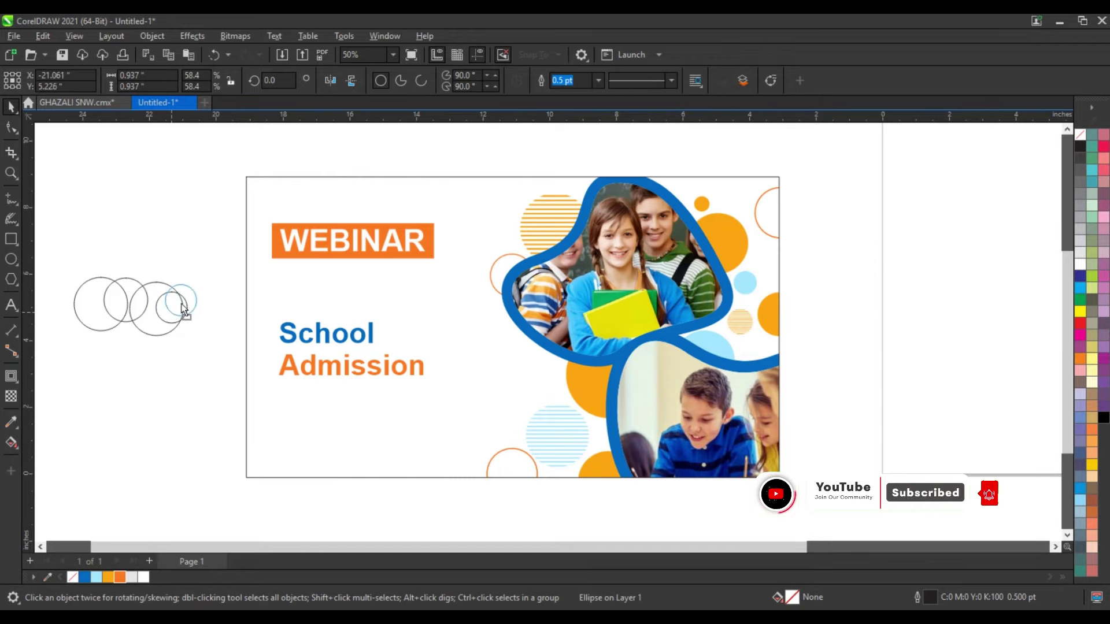
{"action": "left_click_drag", "start_coordinate": [58, 364], "coordinate": [214, 267]}
{"action": "left_click", "coordinate": [408, 81]}
Trim off the cloud's lower half with a rectangle and delete the leftover rectangle
{"action": "left_click", "coordinate": [10, 239]}
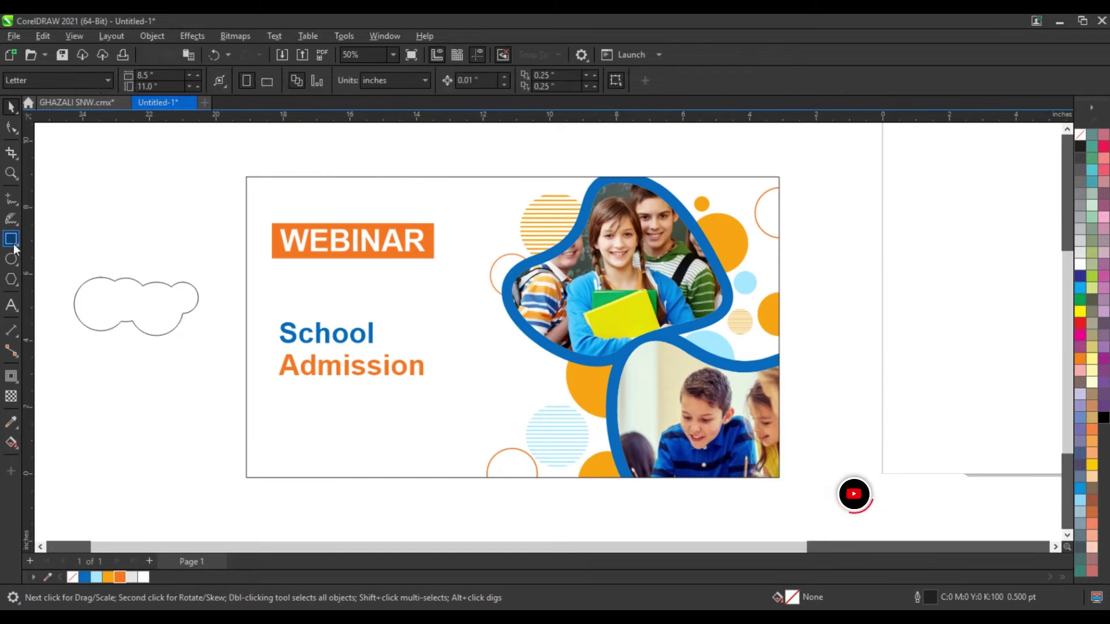
{"action": "left_click_drag", "start_coordinate": [59, 352], "coordinate": [212, 295]}
{"action": "left_click", "coordinate": [11, 107]}
{"action": "left_click", "coordinate": [101, 278], "text": "shift"}
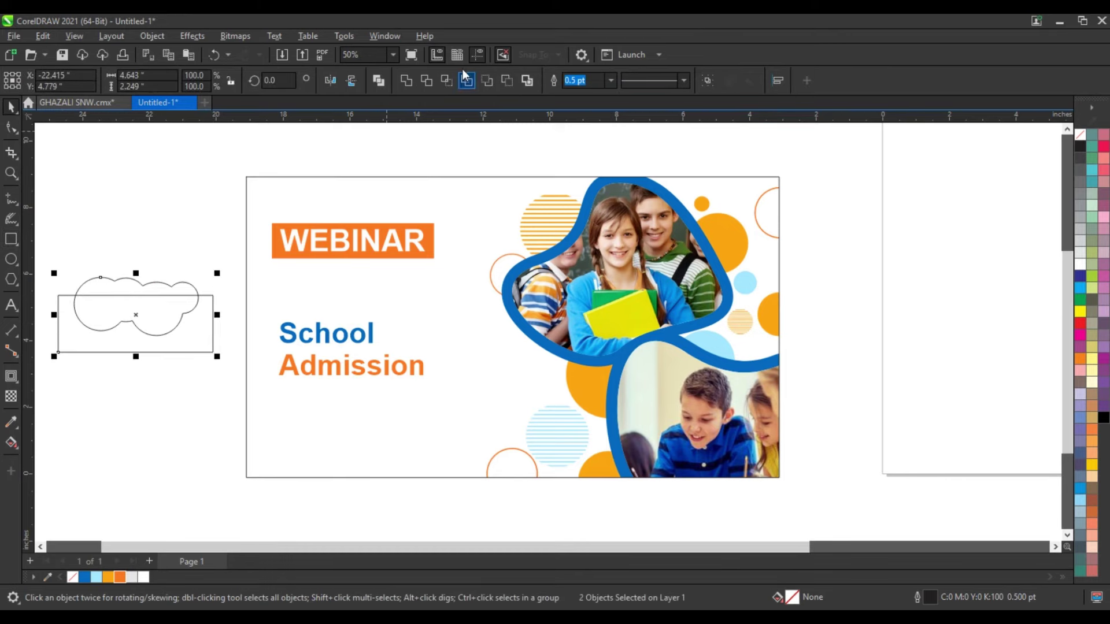
{"action": "left_click", "coordinate": [426, 80]}
{"action": "left_click", "coordinate": [167, 294]}
{"action": "key", "text": "Delete"}
{"action": "left_click", "coordinate": [137, 286]}
Fill the cloud light blue, shrink it, and place copies above and around the headline
{"action": "left_click", "coordinate": [96, 577]}
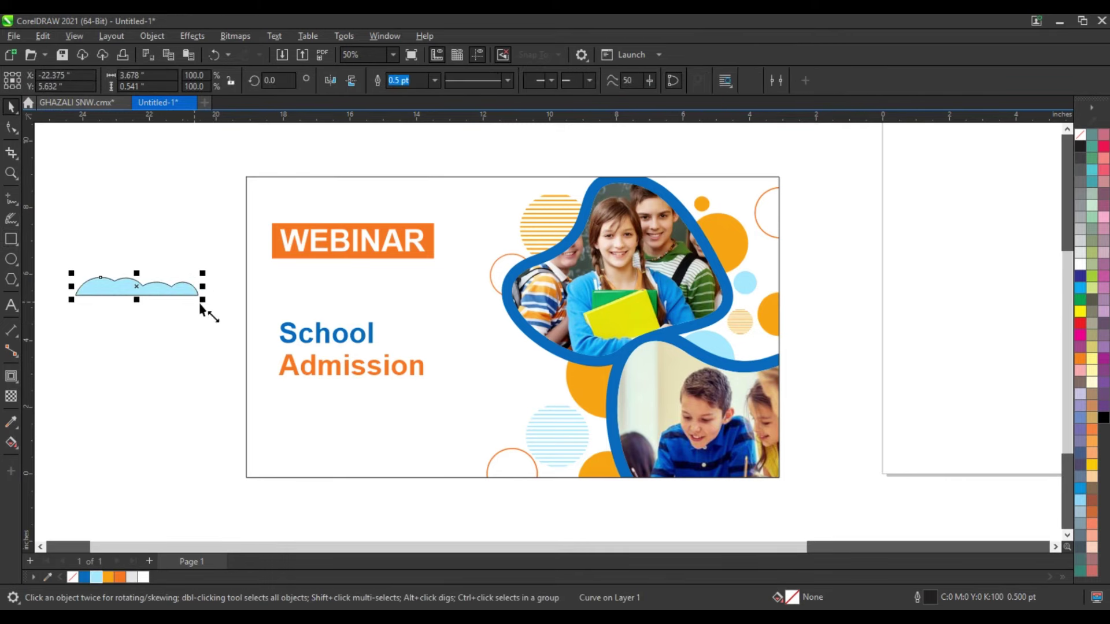
{"action": "mouse_move", "coordinate": [201, 301]}
{"action": "left_mouse_down"}
{"action": "mouse_move", "coordinate": [177, 315]}
{"action": "mouse_move", "coordinate": [419, 297]}
{"action": "left_mouse_up"}
{"action": "mouse_move", "coordinate": [139, 286]}
{"action": "left_mouse_down"}
{"action": "mouse_move", "coordinate": [385, 324]}
{"action": "mouse_move", "coordinate": [363, 307]}
{"action": "mouse_move", "coordinate": [472, 237]}
{"action": "left_mouse_up"}
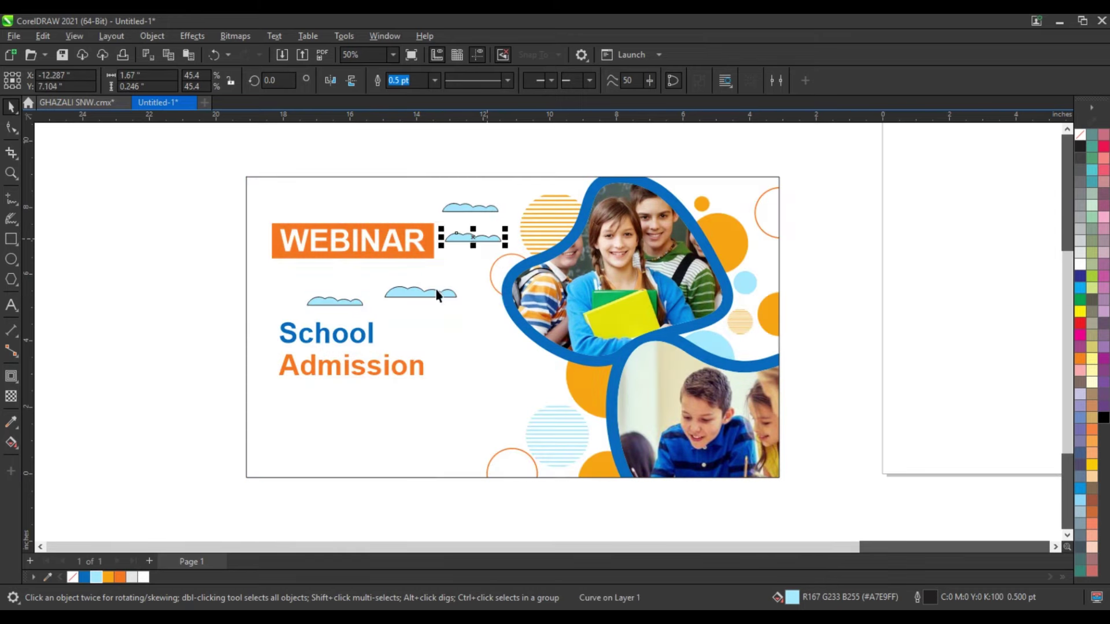
{"action": "left_click", "coordinate": [456, 209], "text": "shift"}
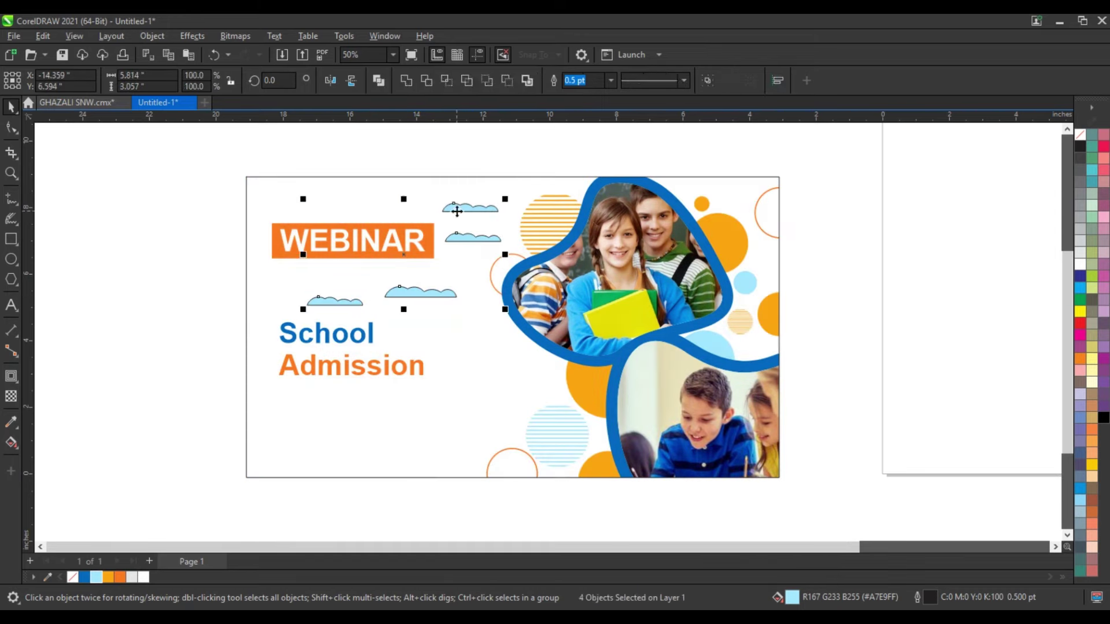
{"action": "right_click", "coordinate": [1067, 145]}
{"action": "left_click", "coordinate": [861, 311]}
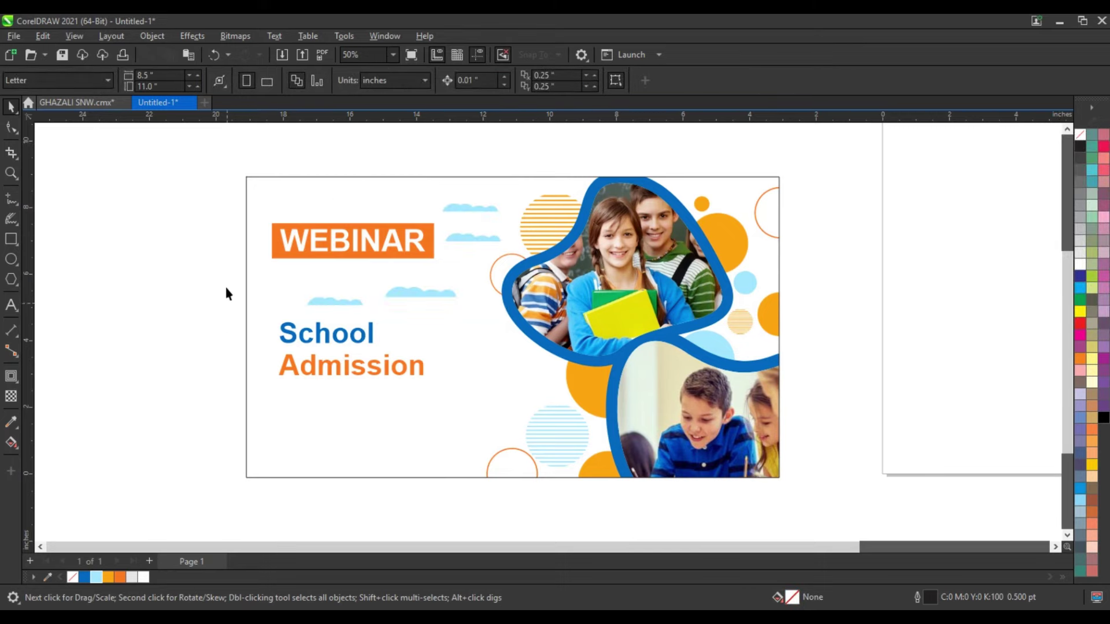
{"action": "mouse_move", "coordinate": [473, 237]}
{"action": "left_mouse_down"}
{"action": "mouse_move", "coordinate": [441, 211]}
{"action": "mouse_move", "coordinate": [331, 207]}
{"action": "left_mouse_up"}
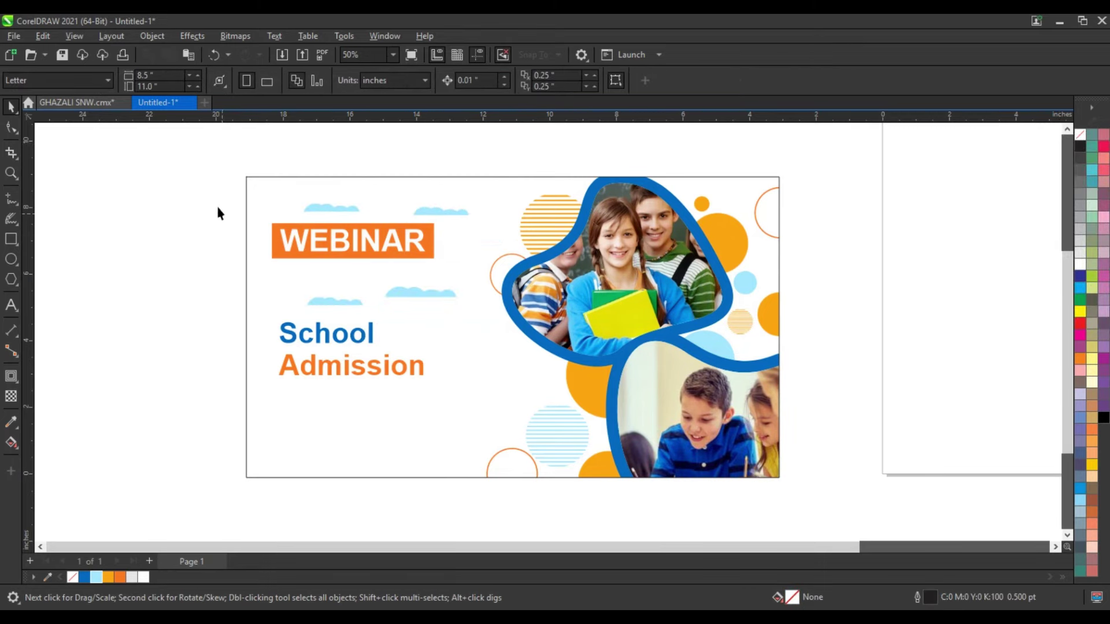
Draw a wavy freehand path with a 2 pt dotted blue outline
{"action": "scroll", "coordinate": [403, 312], "scroll_direction": "up", "scroll_amount": 1}
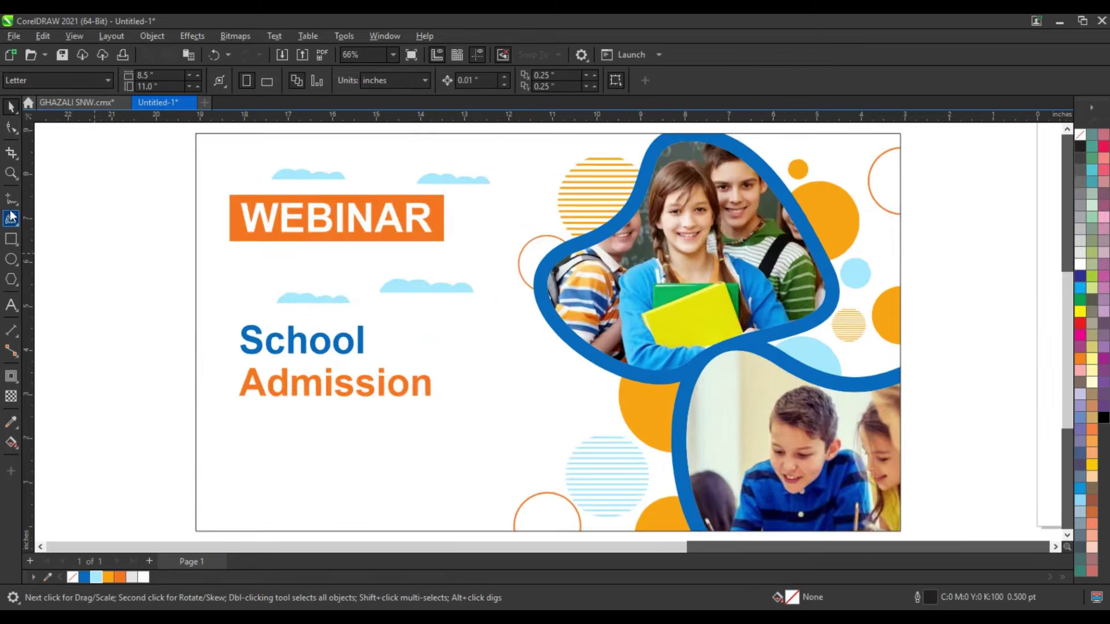
{"action": "left_click", "coordinate": [10, 198]}
{"action": "left_click_drag", "start_coordinate": [554, 383], "coordinate": [559, 379]}
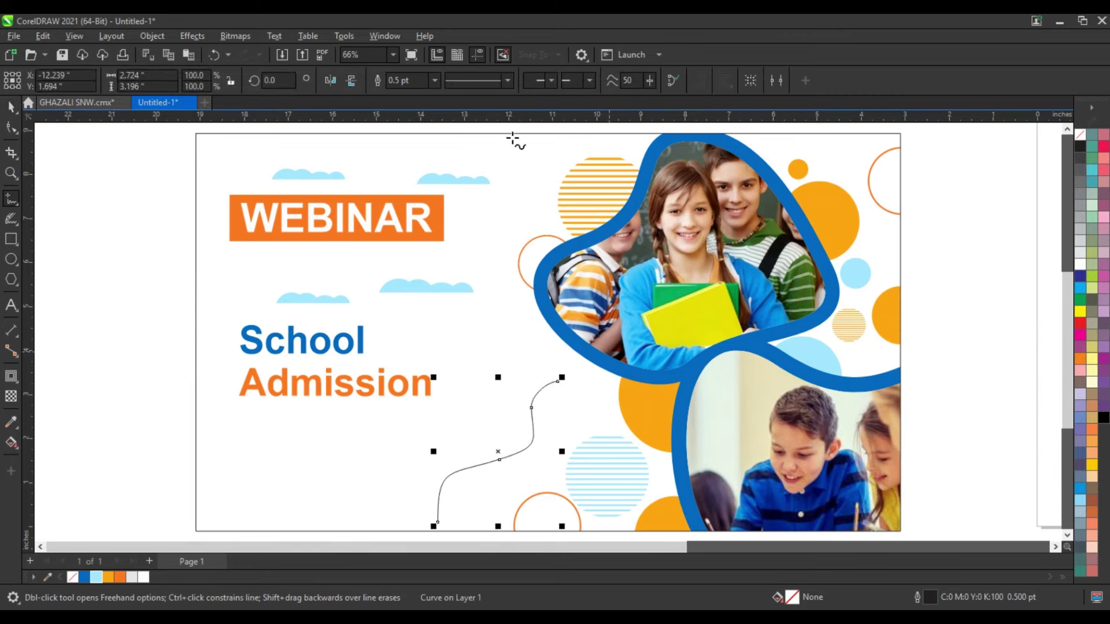
{"action": "left_click", "coordinate": [436, 81]}
{"action": "left_click", "coordinate": [405, 159]}
{"action": "left_click", "coordinate": [507, 80]}
{"action": "left_click", "coordinate": [495, 155]}
{"action": "right_click", "coordinate": [84, 577]}
{"action": "left_click", "coordinate": [110, 388]}
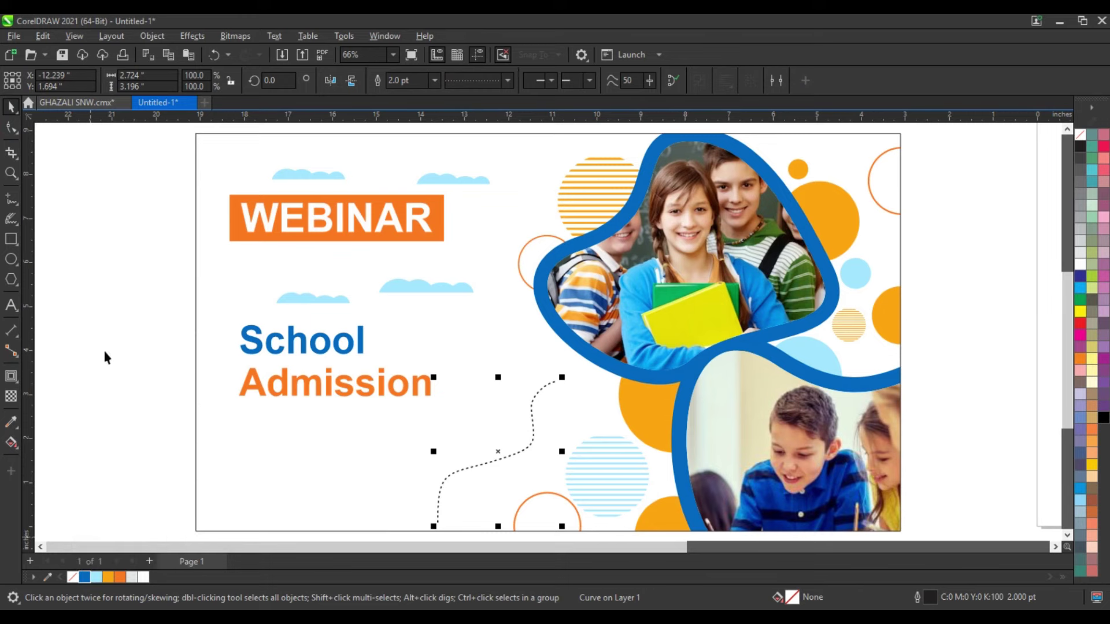
Turn a rotated square into a chevron by converting it to curves and moving a node
{"action": "key", "text": "space"}
{"action": "key", "text": "Escape"}
{"action": "left_click", "coordinate": [11, 238]}
{"action": "left_click_drag", "start_coordinate": [79, 260], "coordinate": [160, 341]}
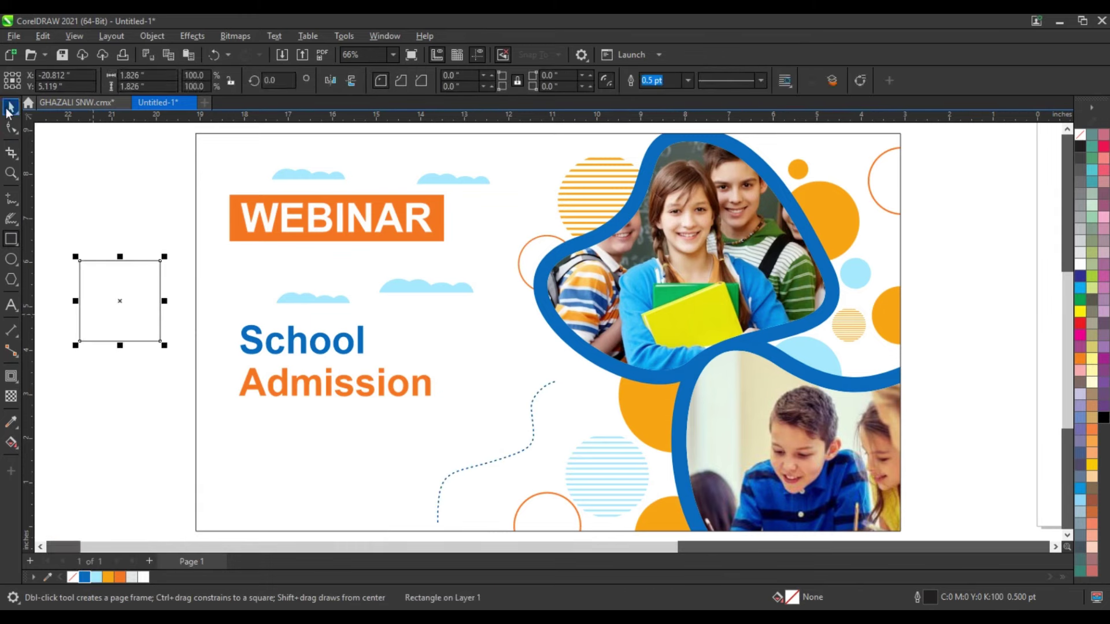
{"action": "key", "text": "space"}
{"action": "left_click", "coordinate": [160, 272]}
{"action": "mouse_move", "coordinate": [167, 258]}
{"action": "left_mouse_down"}
{"action": "mouse_move", "coordinate": [166, 315]}
{"action": "mouse_move", "coordinate": [174, 300]}
{"action": "left_mouse_up"}
{"action": "key", "text": "ctrl+q"}
{"action": "key", "text": "F10"}
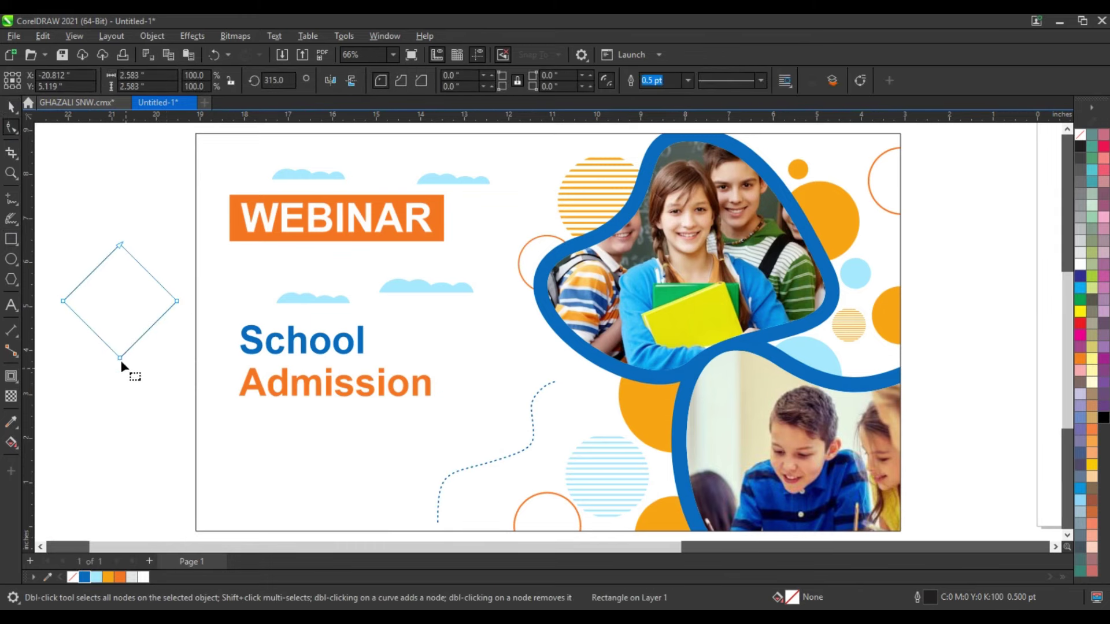
{"action": "left_click_drag", "start_coordinate": [119, 356], "coordinate": [121, 286]}
Place the shrunken orange, outline-free chevron at the path end and copy both higher
{"action": "key", "text": "space"}
{"action": "mouse_move", "coordinate": [183, 312]}
{"action": "left_mouse_down"}
{"action": "mouse_move", "coordinate": [162, 315]}
{"action": "mouse_move", "coordinate": [562, 408]}
{"action": "mouse_move", "coordinate": [527, 423]}
{"action": "left_mouse_up"}
{"action": "left_click", "coordinate": [551, 377]}
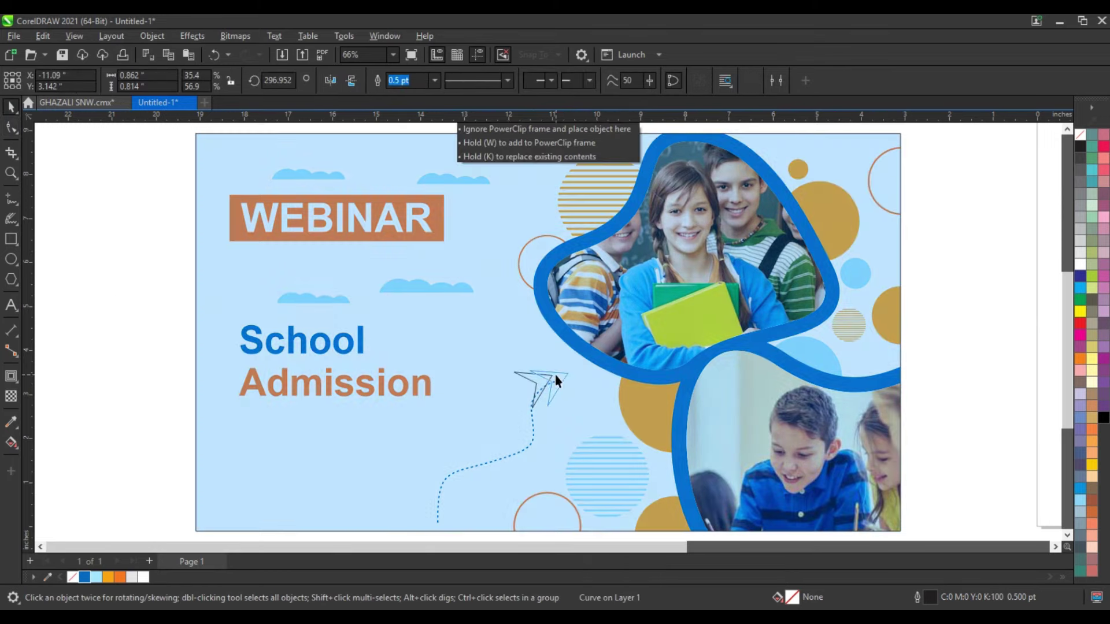
{"action": "left_click", "coordinate": [108, 577]}
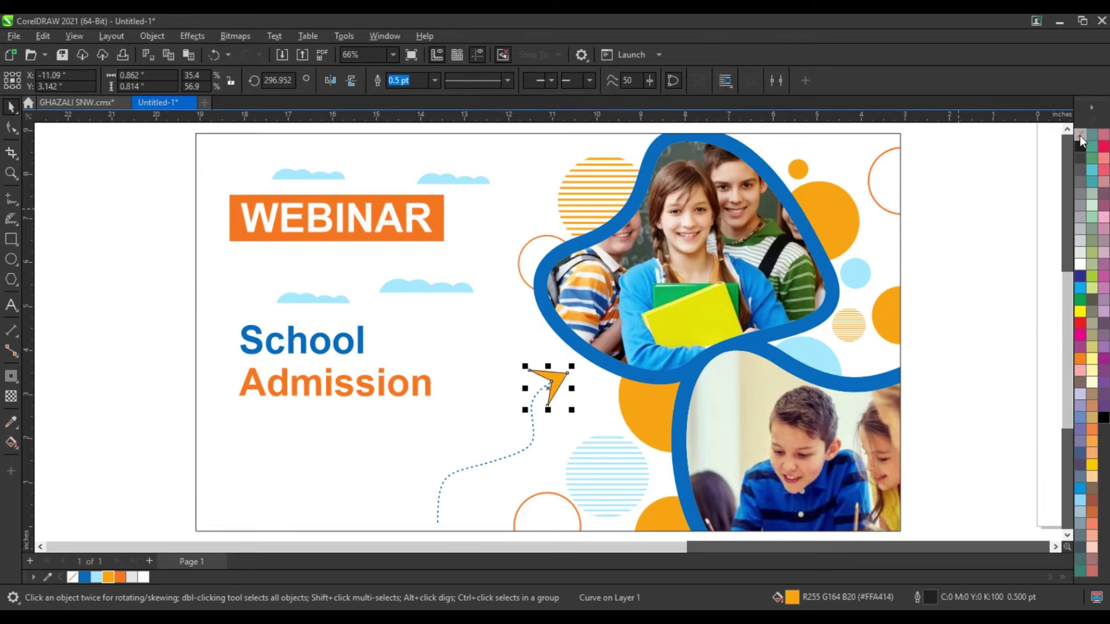
{"action": "right_click", "coordinate": [1080, 135]}
{"action": "left_click", "coordinate": [531, 453], "text": "shift"}
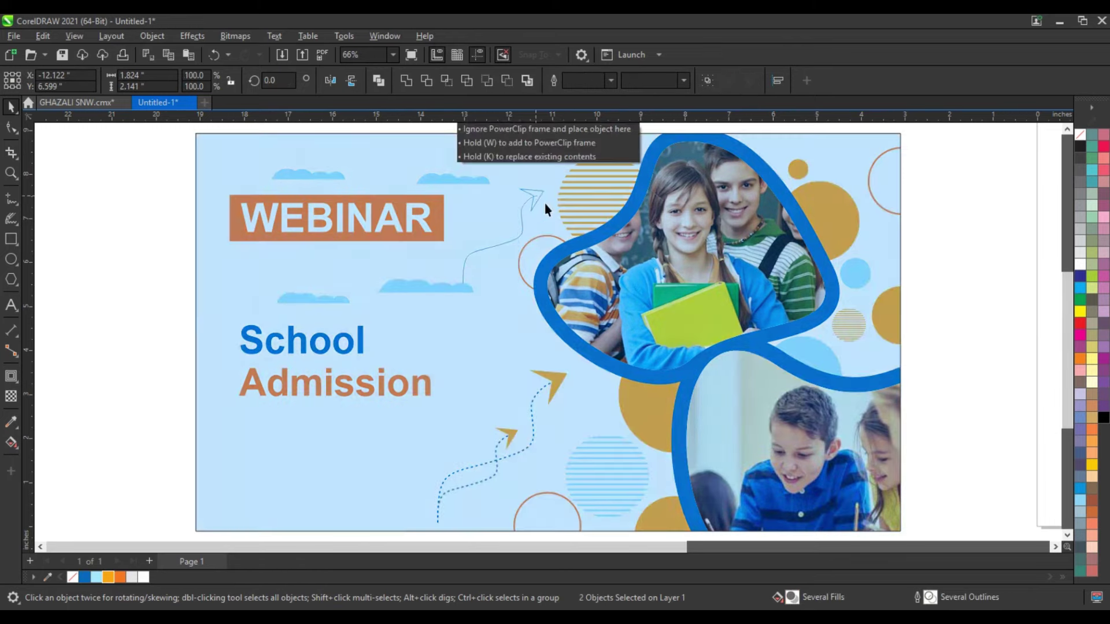
{"action": "left_click_drag", "start_coordinate": [531, 453], "coordinate": [498, 165]}
Mirror the copied path and arrow vertically, and extend the lower dotted path slightly left
{"action": "left_click", "coordinate": [344, 81]}
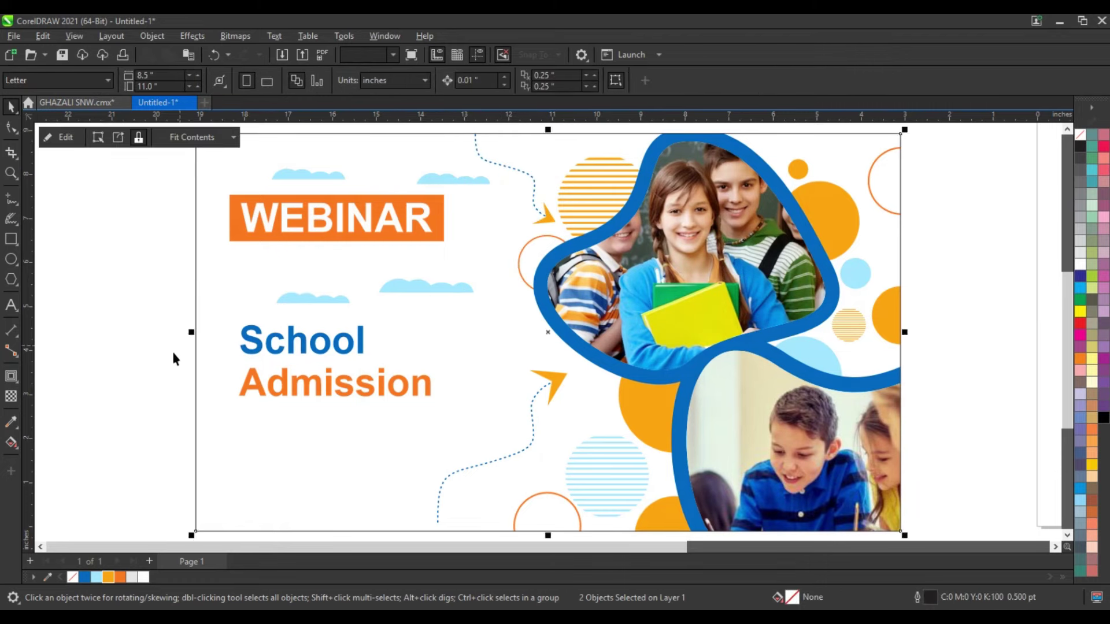
{"action": "left_click", "coordinate": [168, 368]}
{"action": "scroll", "coordinate": [168, 368], "scroll_direction": "down", "scroll_amount": 1}
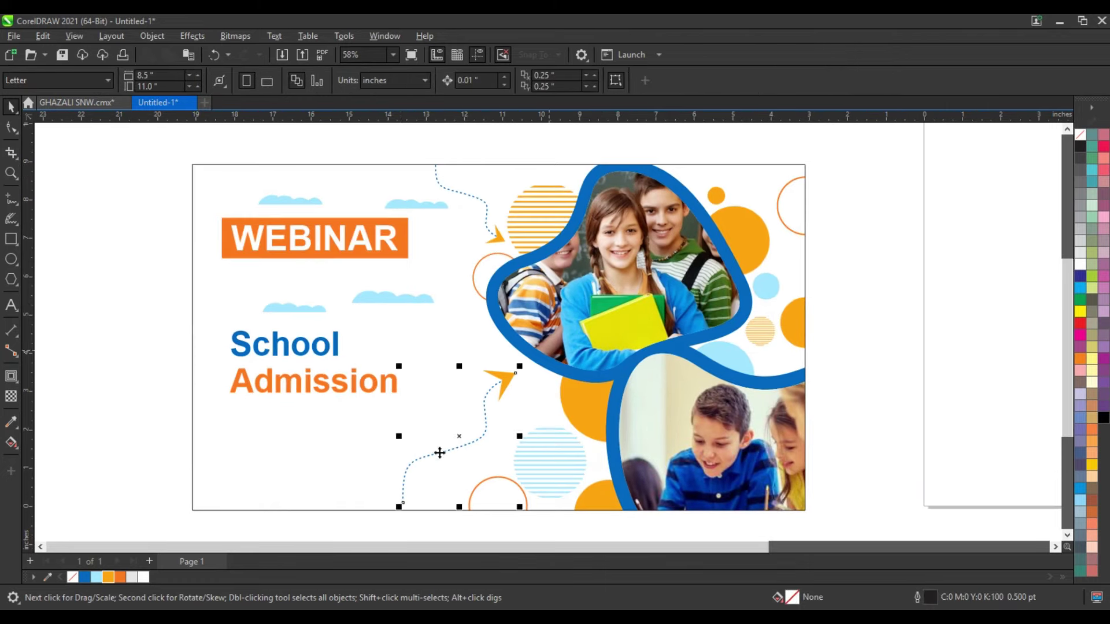
{"action": "left_click_drag", "start_coordinate": [399, 507], "coordinate": [388, 511]}
{"action": "left_click", "coordinate": [397, 532]}
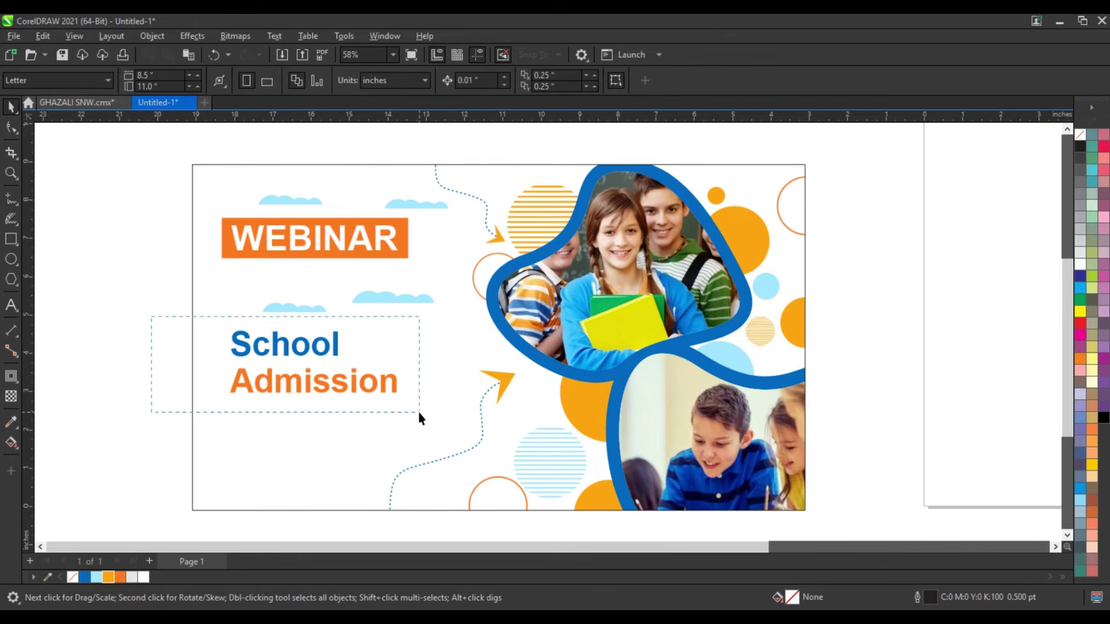
Move the School Admission text up and scale it larger
{"action": "left_click_drag", "start_coordinate": [152, 316], "coordinate": [419, 412]}
{"action": "left_click_drag", "start_coordinate": [420, 303], "coordinate": [420, 285]}
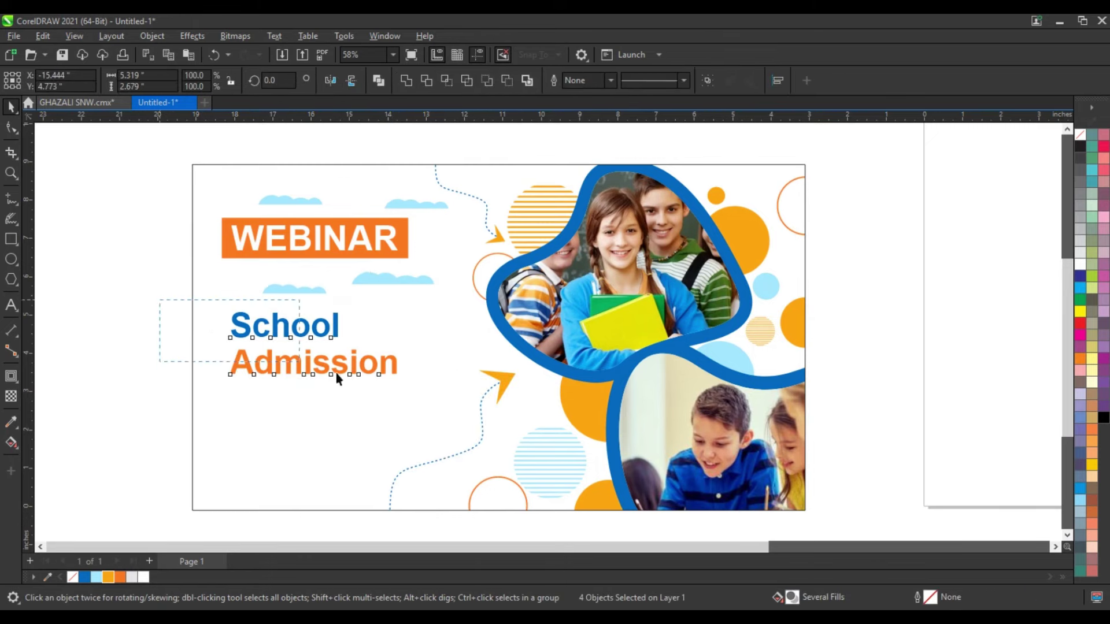
{"action": "left_click_drag", "start_coordinate": [400, 382], "coordinate": [446, 398]}
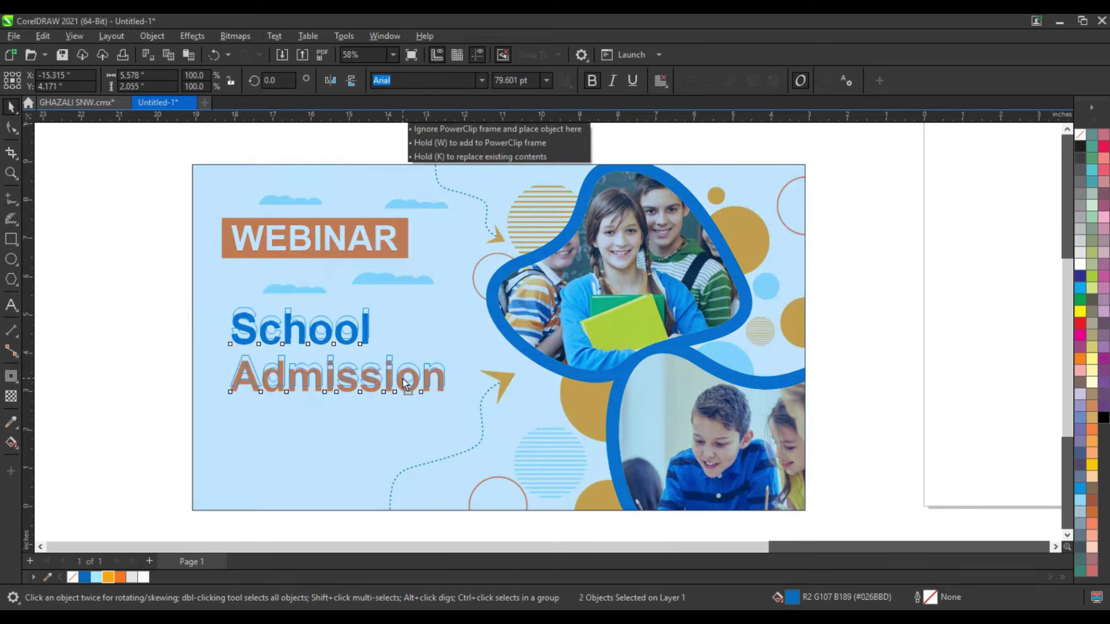
{"action": "left_click", "coordinate": [504, 422]}
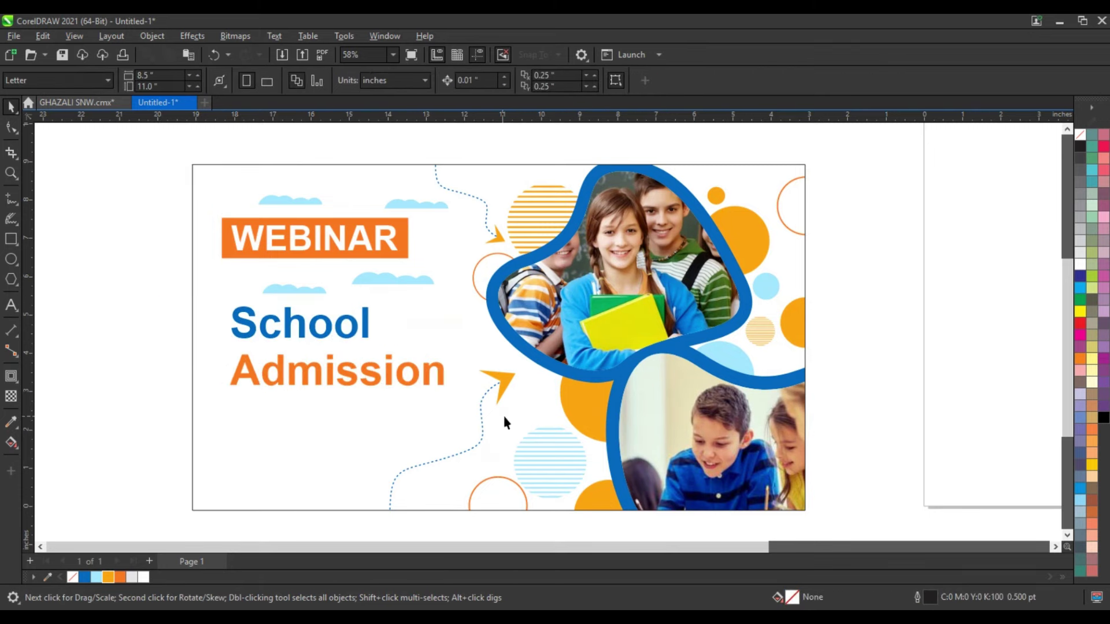
{"action": "double_click", "coordinate": [578, 461]}
Copy the striped circle, orange ring and circle groups to the banner's left side
{"action": "left_click_drag", "start_coordinate": [551, 459], "coordinate": [216, 516]}
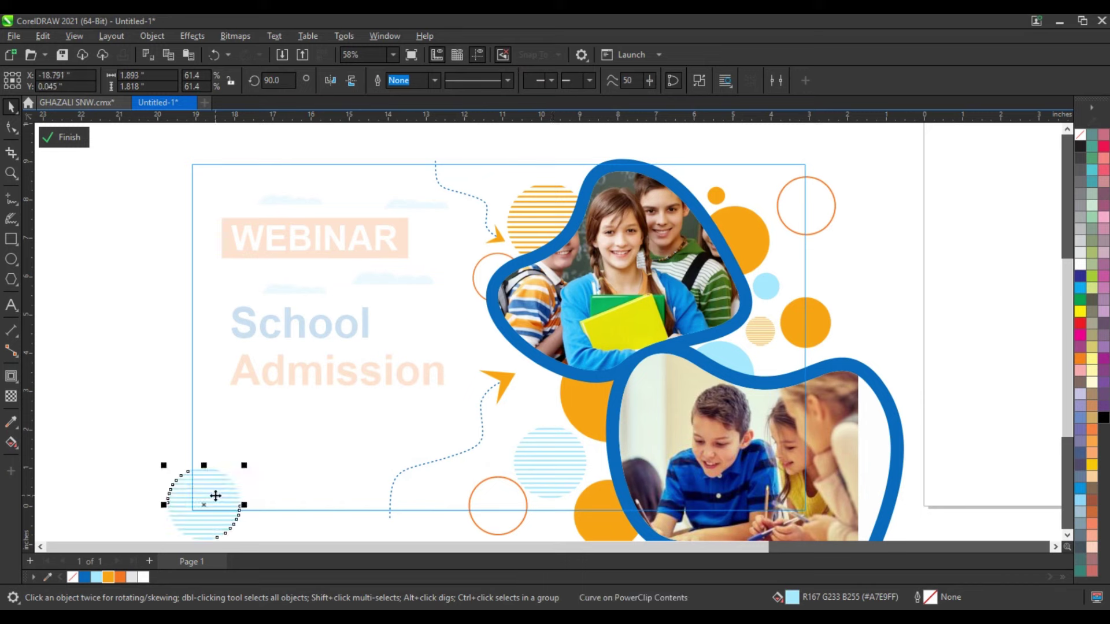
{"action": "left_click", "coordinate": [234, 482]}
{"action": "left_click_drag", "start_coordinate": [478, 530], "coordinate": [187, 460]}
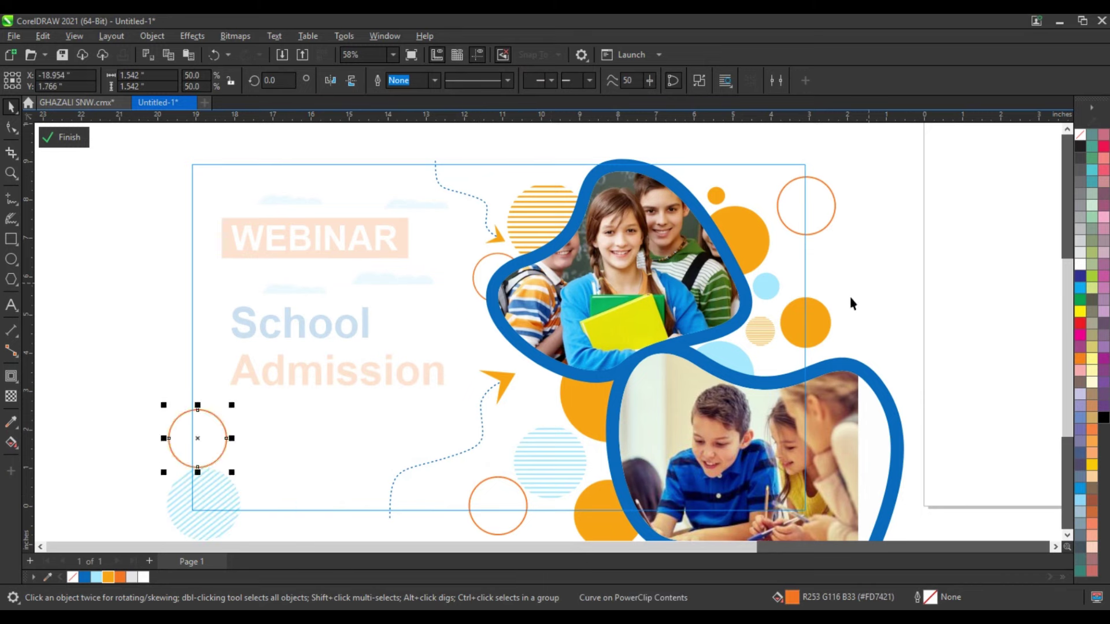
{"action": "mouse_move", "coordinate": [741, 362]}
{"action": "left_mouse_down"}
{"action": "mouse_move", "coordinate": [265, 347]}
{"action": "mouse_move", "coordinate": [239, 190]}
{"action": "left_mouse_up"}
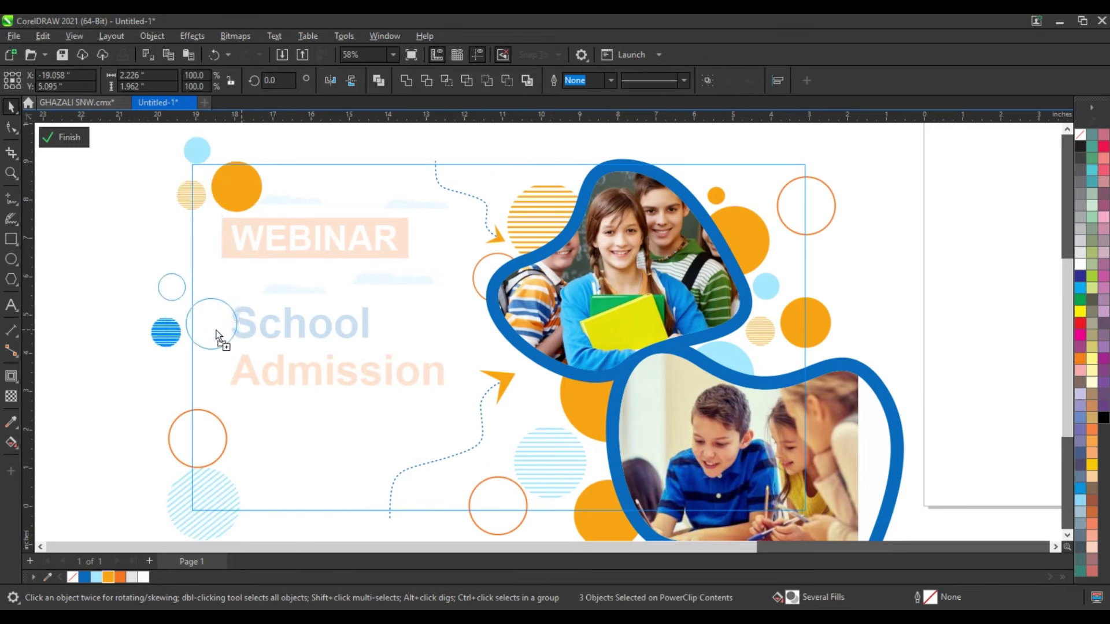
{"action": "left_click_drag", "start_coordinate": [248, 327], "coordinate": [145, 340]}
{"action": "left_click", "coordinate": [351, 80]}
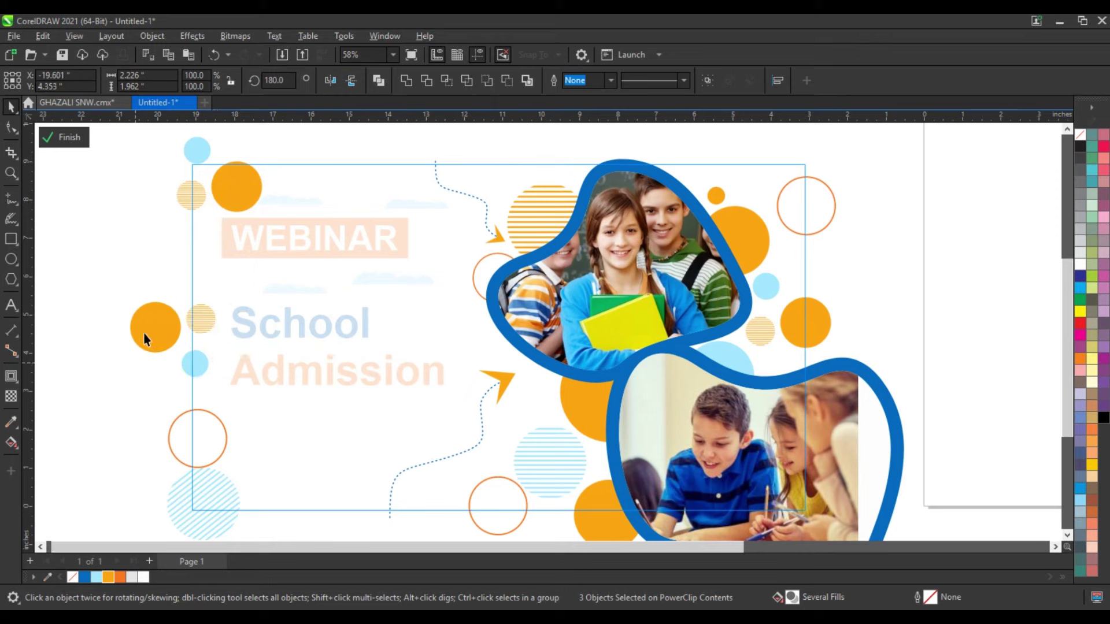
Add an orange circle and enlarged ring at the bottom left, then finish editing the PowerClip
{"action": "mouse_move", "coordinate": [389, 168]}
{"action": "left_mouse_down"}
{"action": "mouse_move", "coordinate": [340, 513]}
{"action": "mouse_move", "coordinate": [294, 505]}
{"action": "left_mouse_up"}
{"action": "left_click_drag", "start_coordinate": [347, 458], "coordinate": [381, 422]}
{"action": "left_click", "coordinate": [110, 577]}
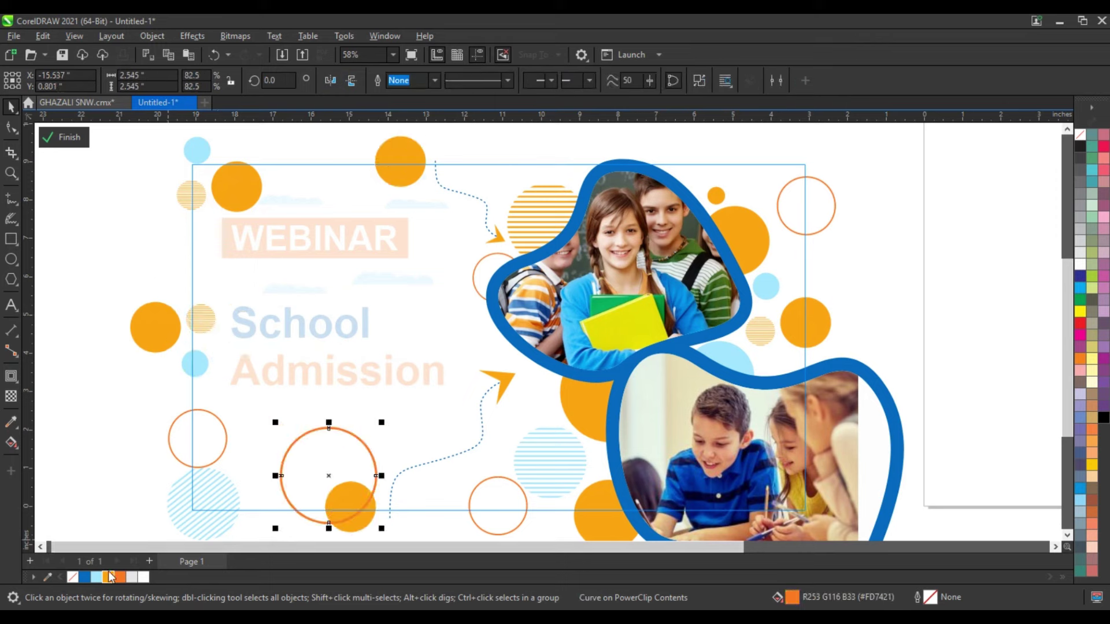
{"action": "left_click", "coordinate": [109, 503]}
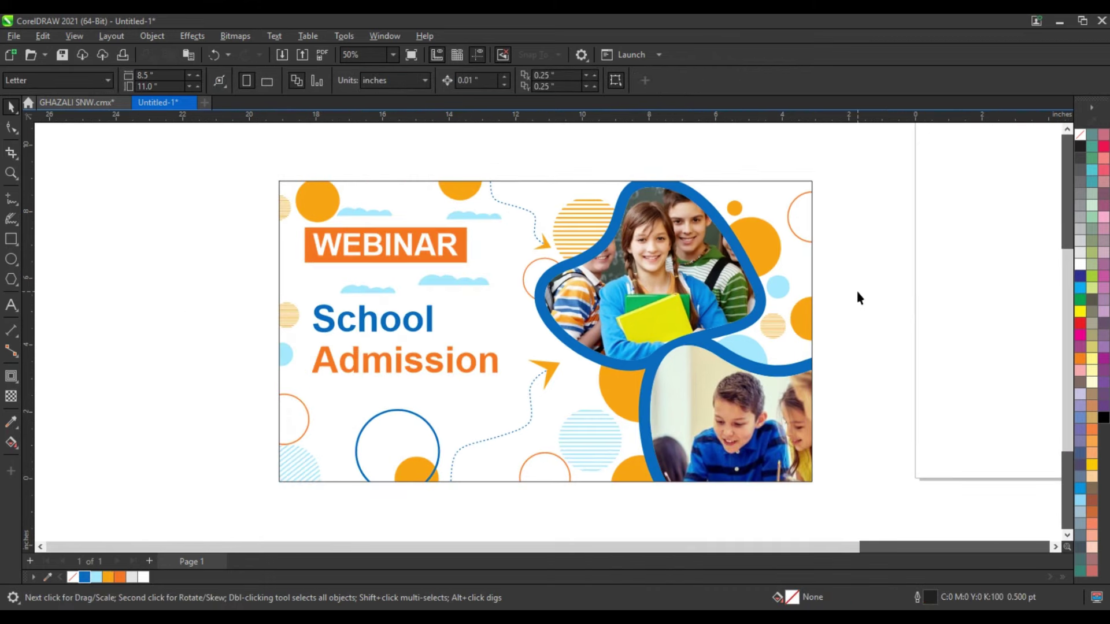
{"action": "scroll", "coordinate": [857, 291], "scroll_direction": "down", "scroll_amount": 2}
{"action": "scroll", "coordinate": [856, 290], "scroll_direction": "up", "scroll_amount": 2}
{"action": "scroll", "coordinate": [856, 290], "scroll_direction": "up", "scroll_amount": 1}
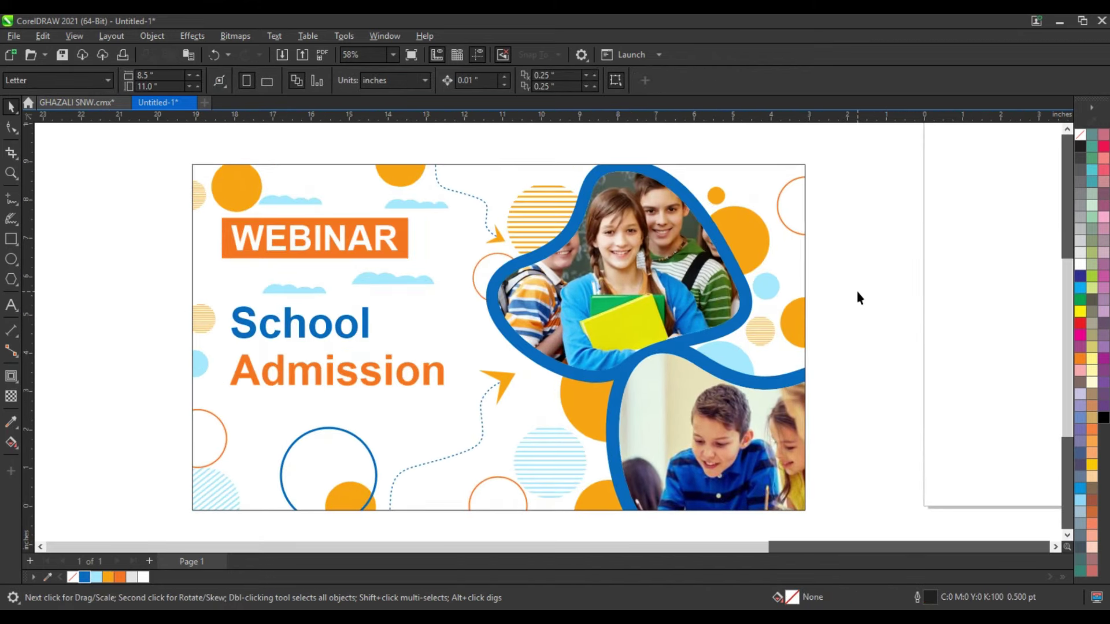